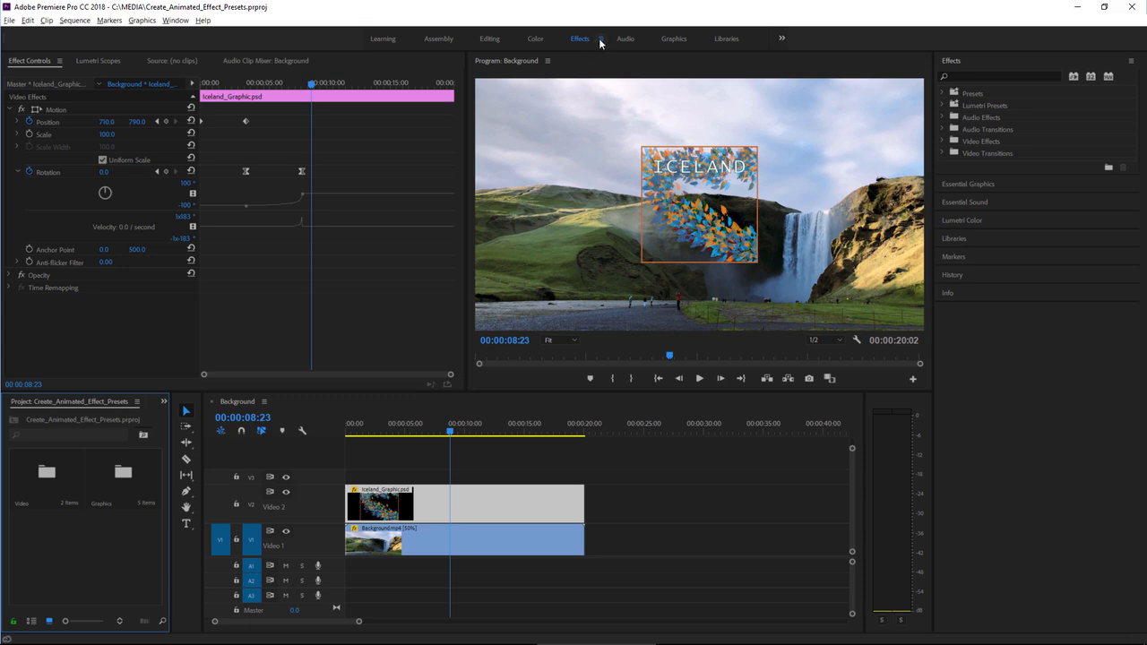
- Reset the Effects workspace to its saved layout
left_click(608, 40)
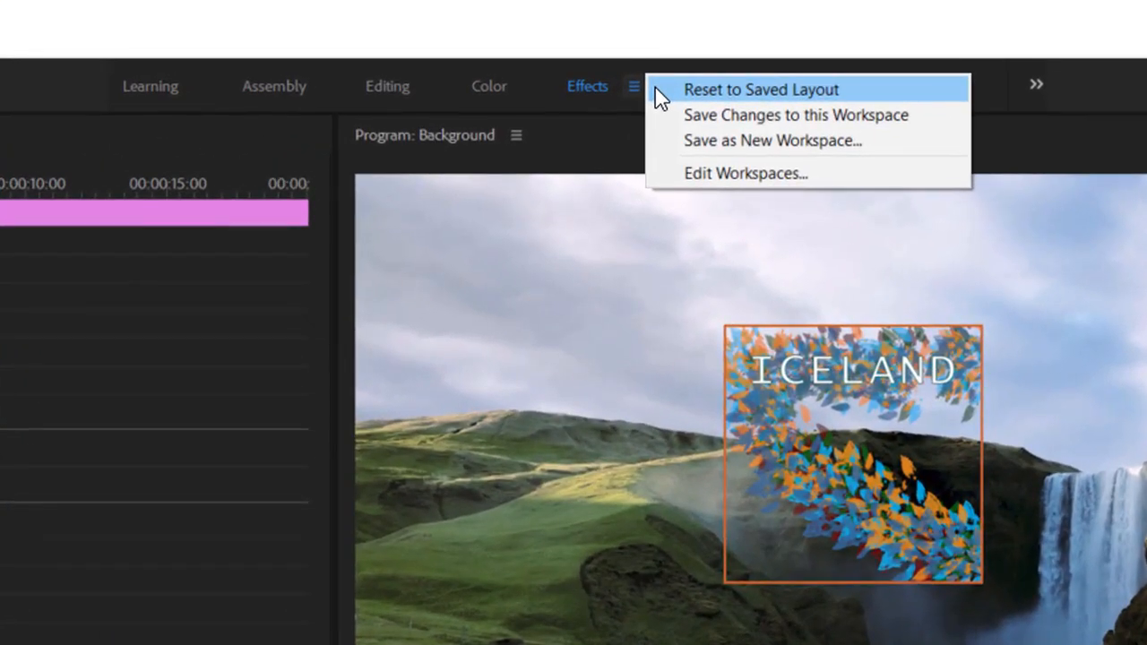
left_click(658, 88)
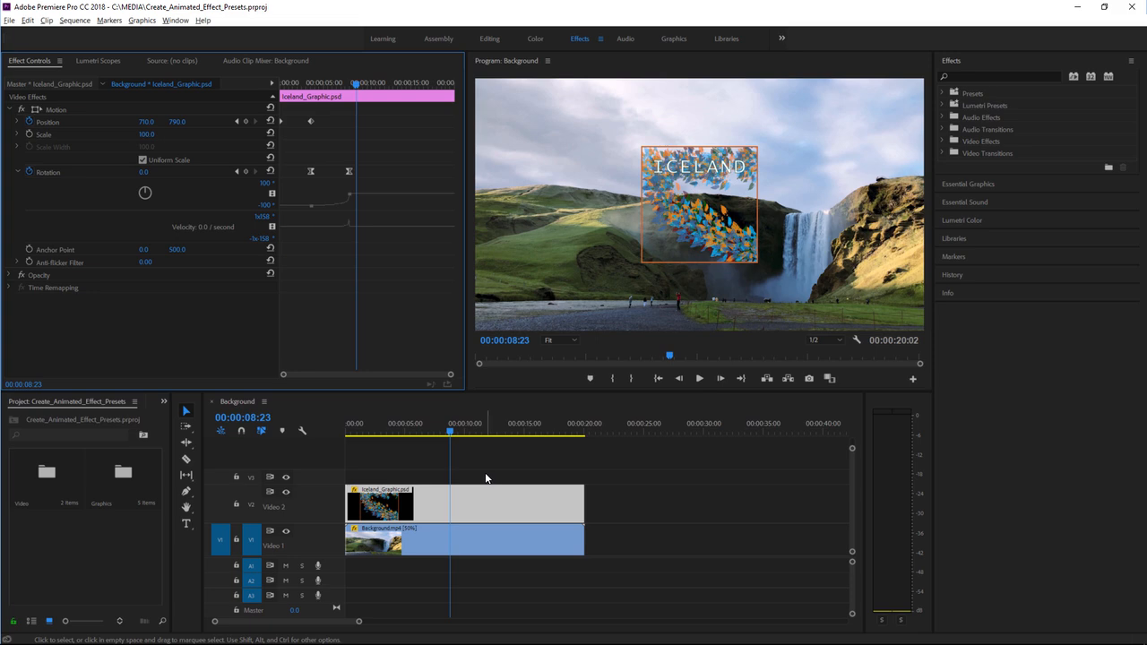
- Play the Iceland graphic's motion animation in the sequence from about 00:00:02:29 until the graphic has finished rotating
left_click_drag(399, 433, 380, 433)
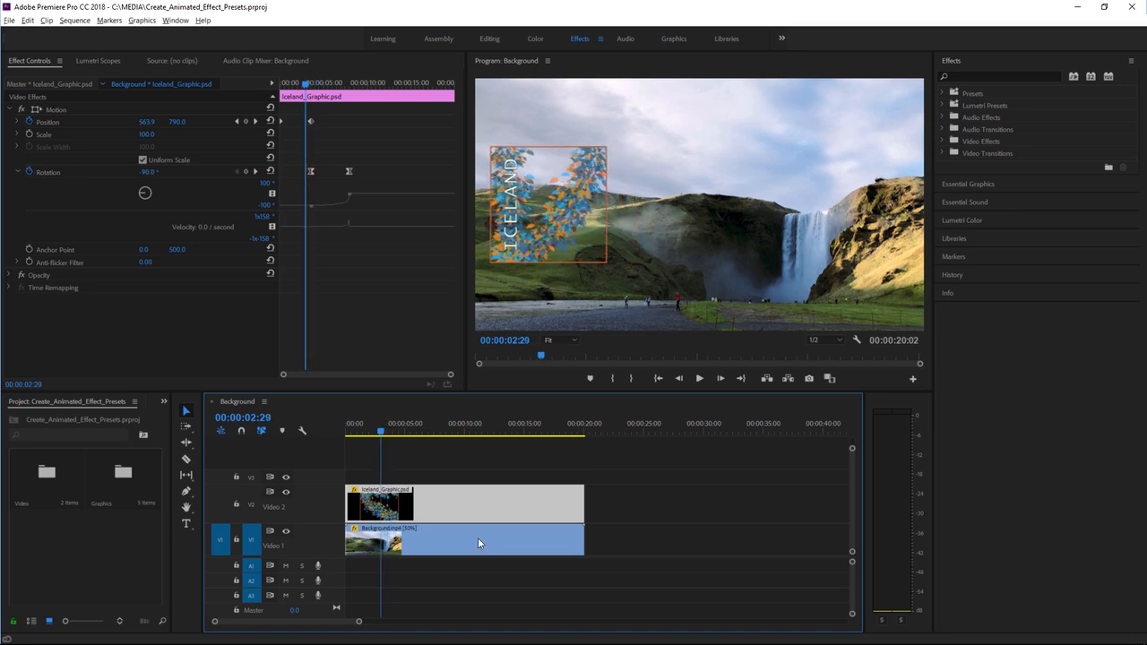
left_click(700, 379)
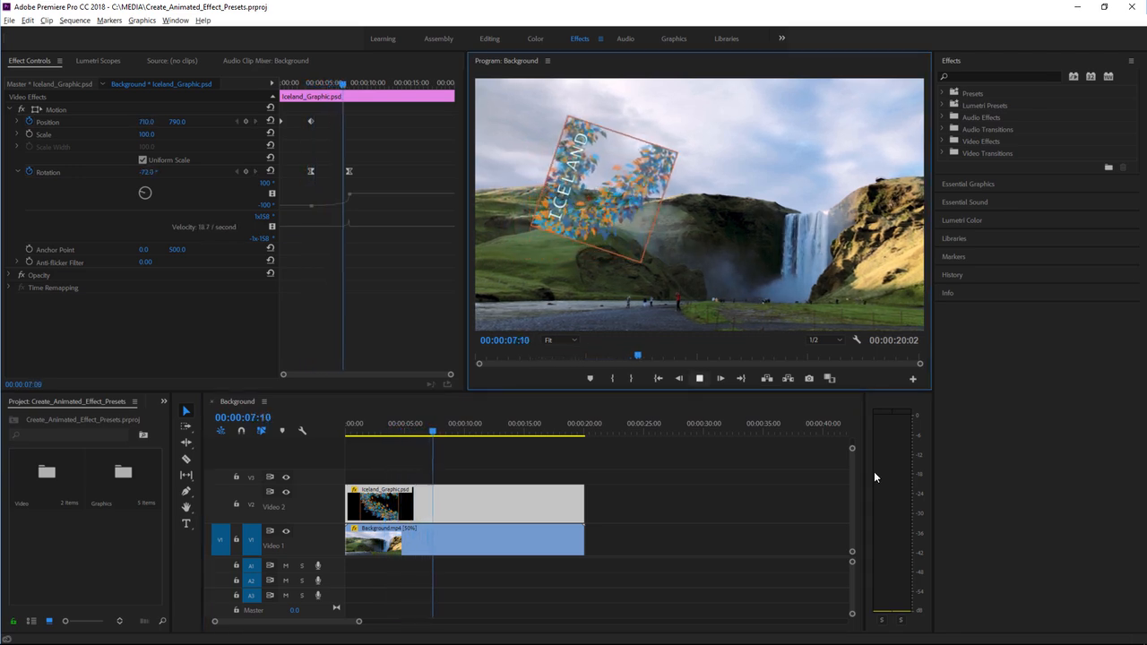
key("space")
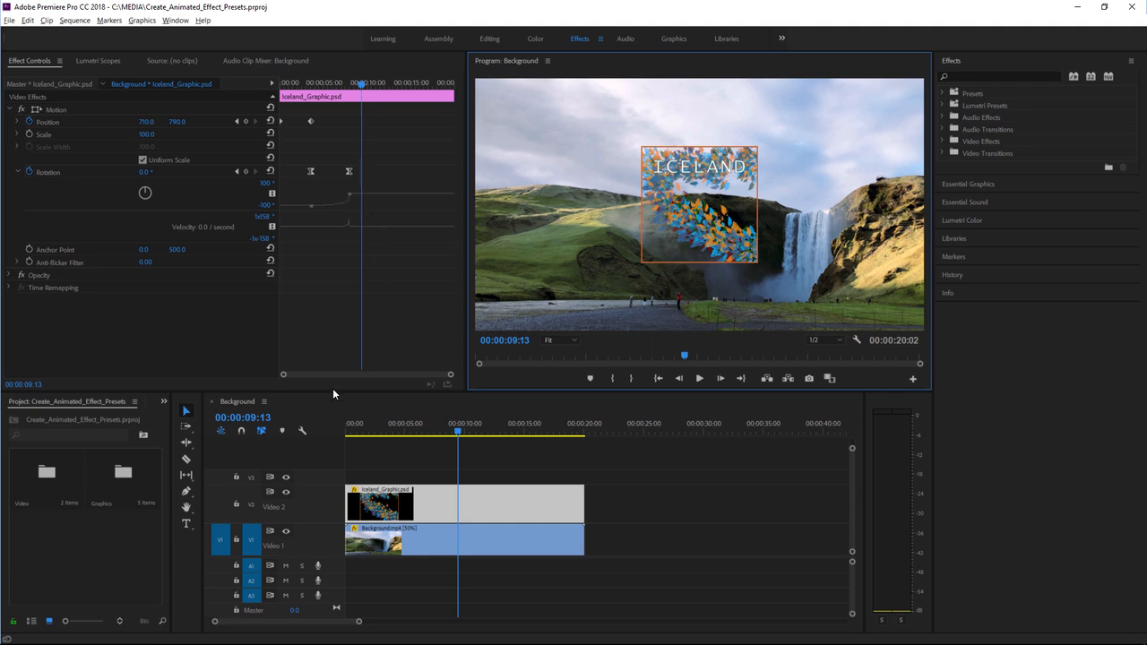
- Open the Graphics bin and view Blue_Sky_Graphic.psd in the Source monitor
double_click(123, 473)
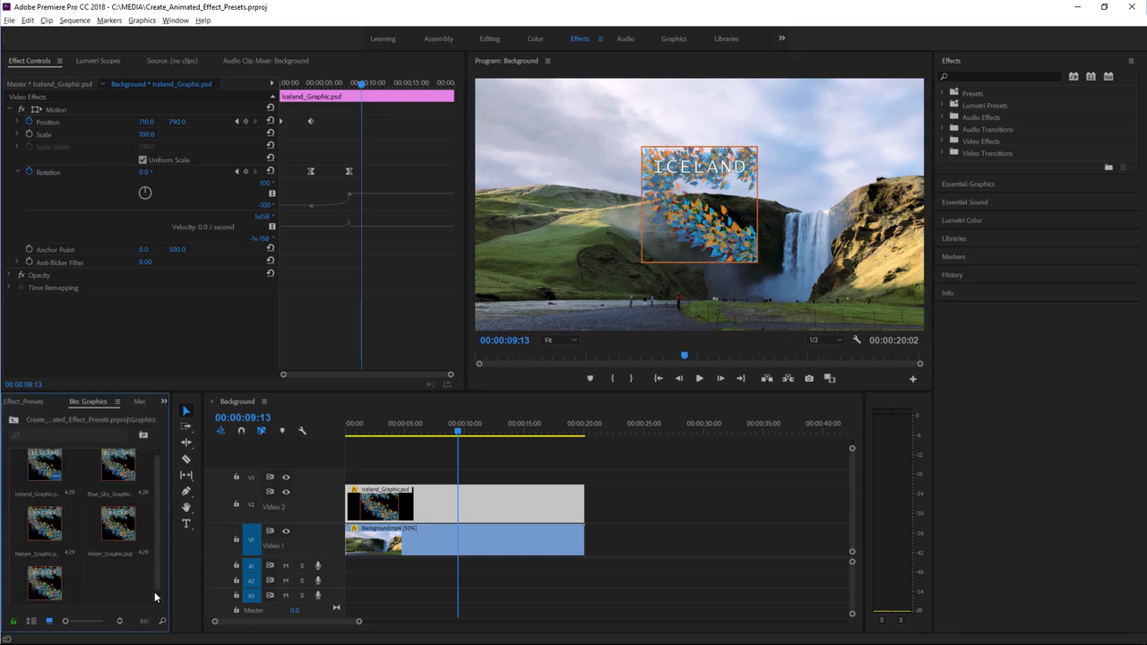
scroll(158, 495, "up", 1)
mouse_move(159, 483)
left_mouse_down()
mouse_move(158, 510)
mouse_move(163, 484)
left_mouse_up()
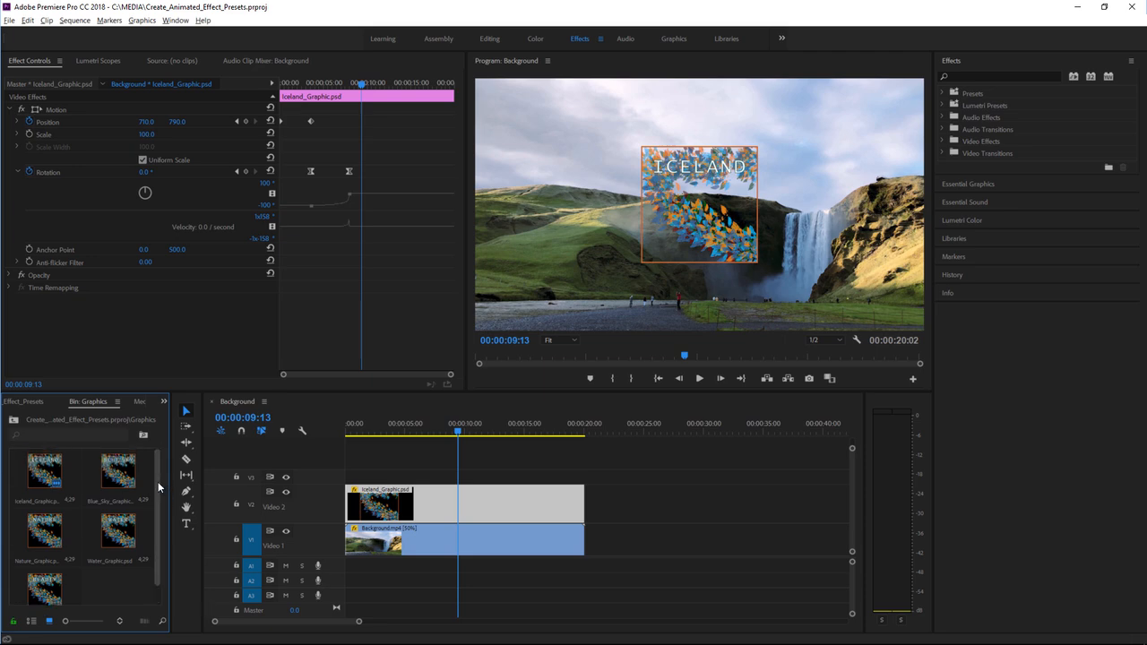
double_click(124, 484)
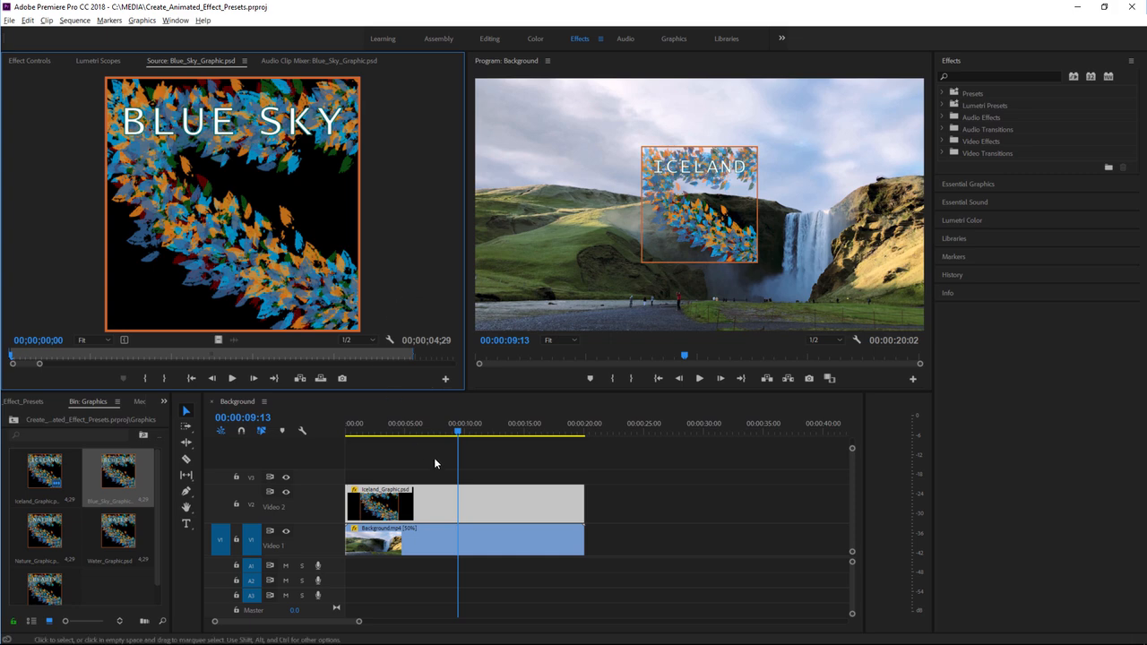
- Save the Iceland clip's Motion effect as a preset named "Fall onscreen Scale" with the type Scale
left_click(42, 62)
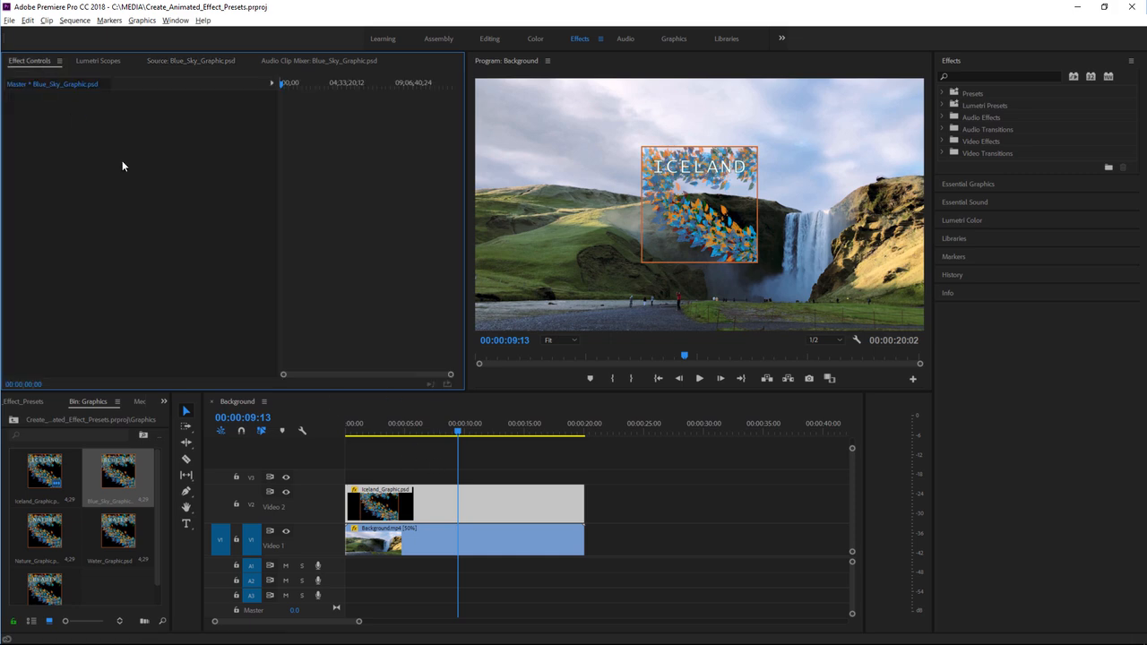
left_click(485, 511)
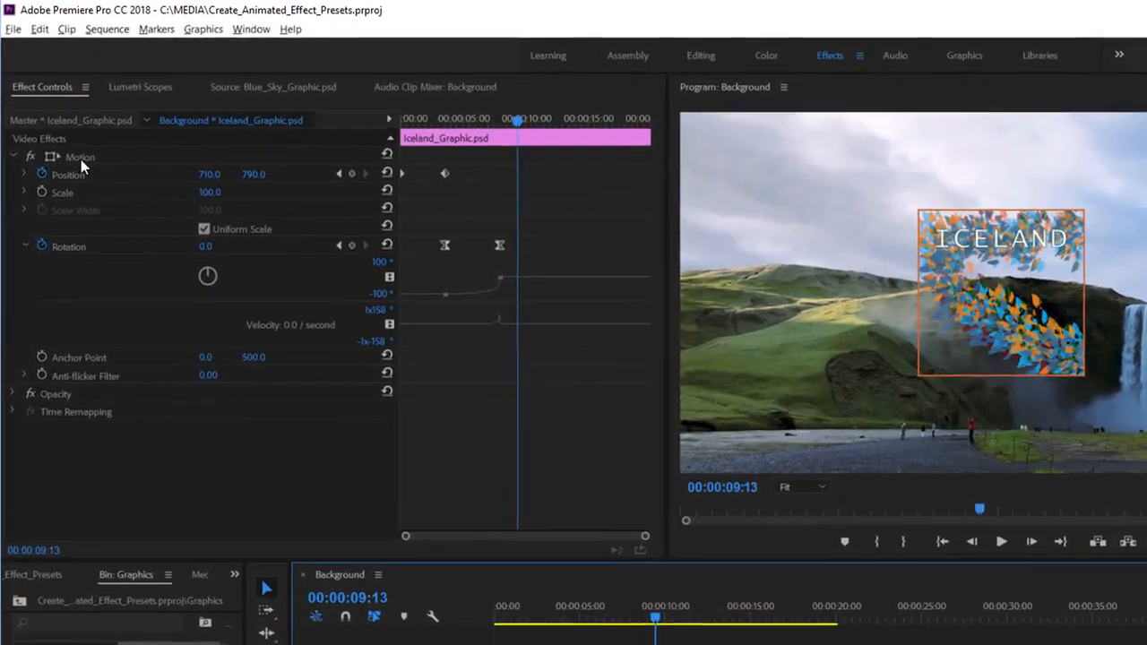
right_click(81, 163)
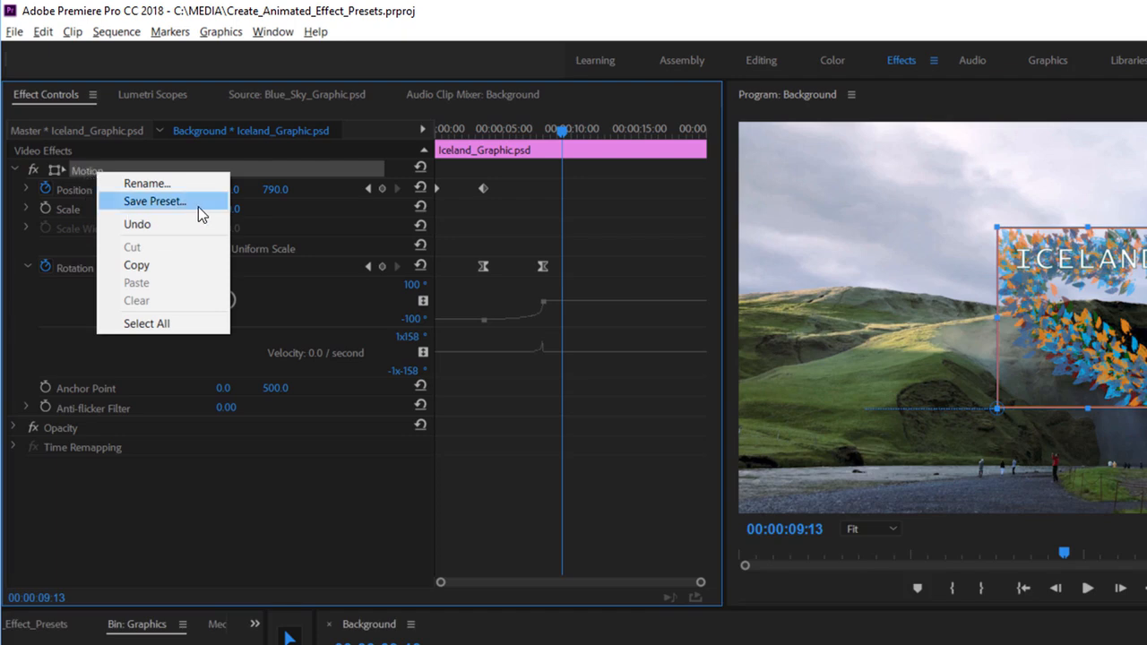
left_click(154, 201)
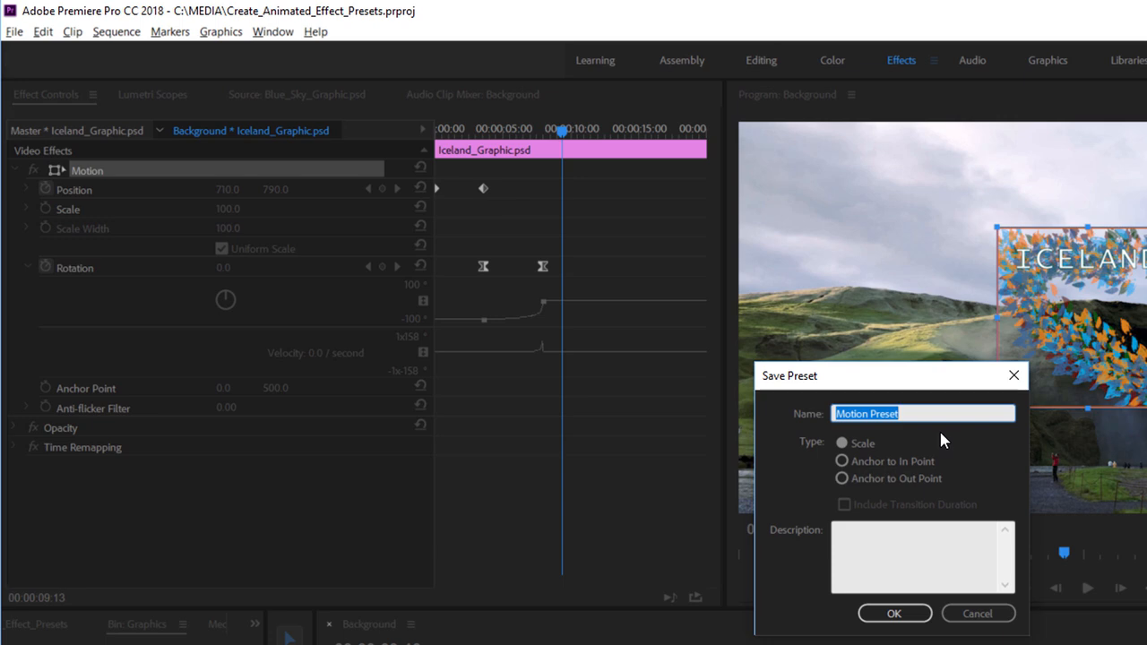
type("Fall onsc")
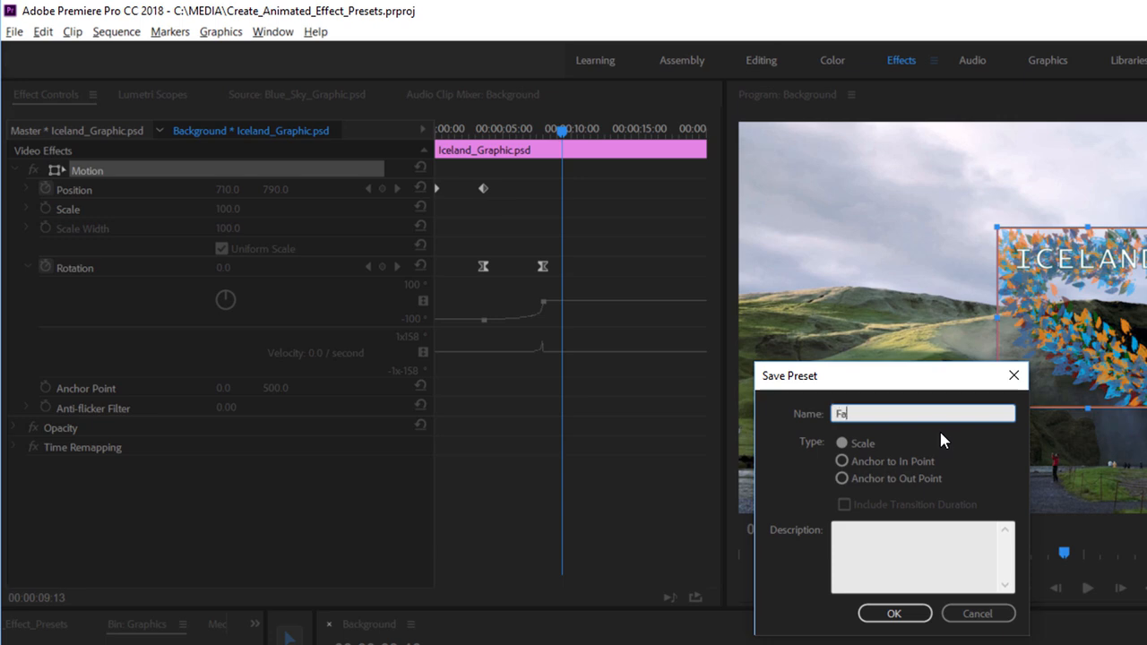
type("reen")
type("Scale")
left_click(886, 620)
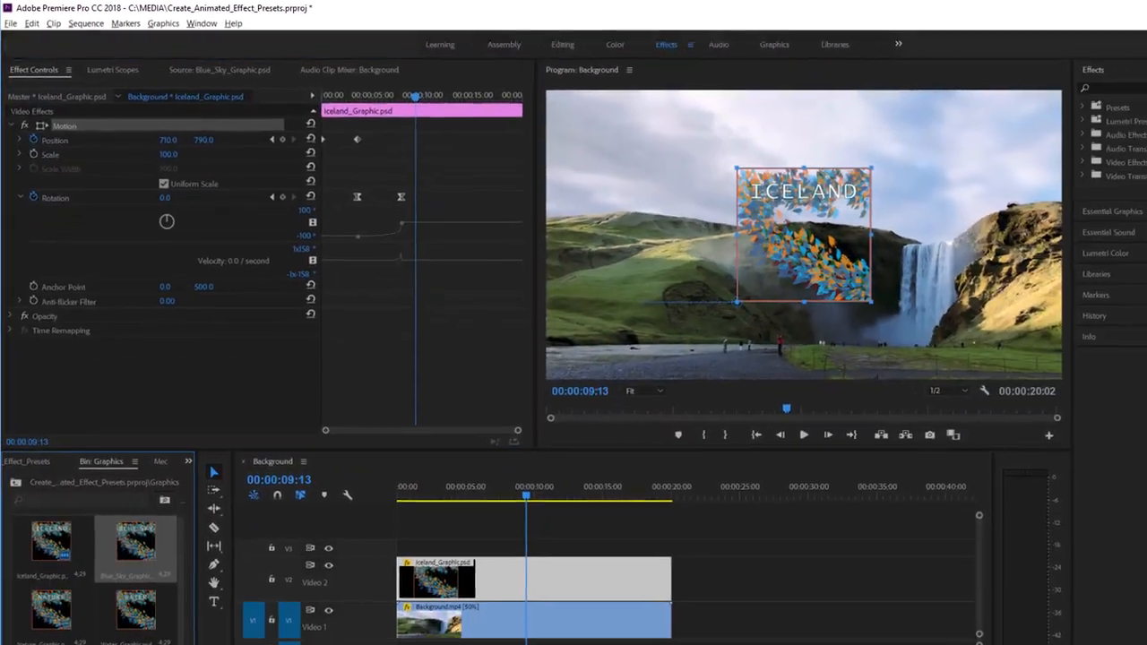
- Place Blue_Sky_Graphic.psd on Video 2 at about 00:00:22:14, past the end of the background clip, and select it
left_click_drag(135, 540, 701, 606)
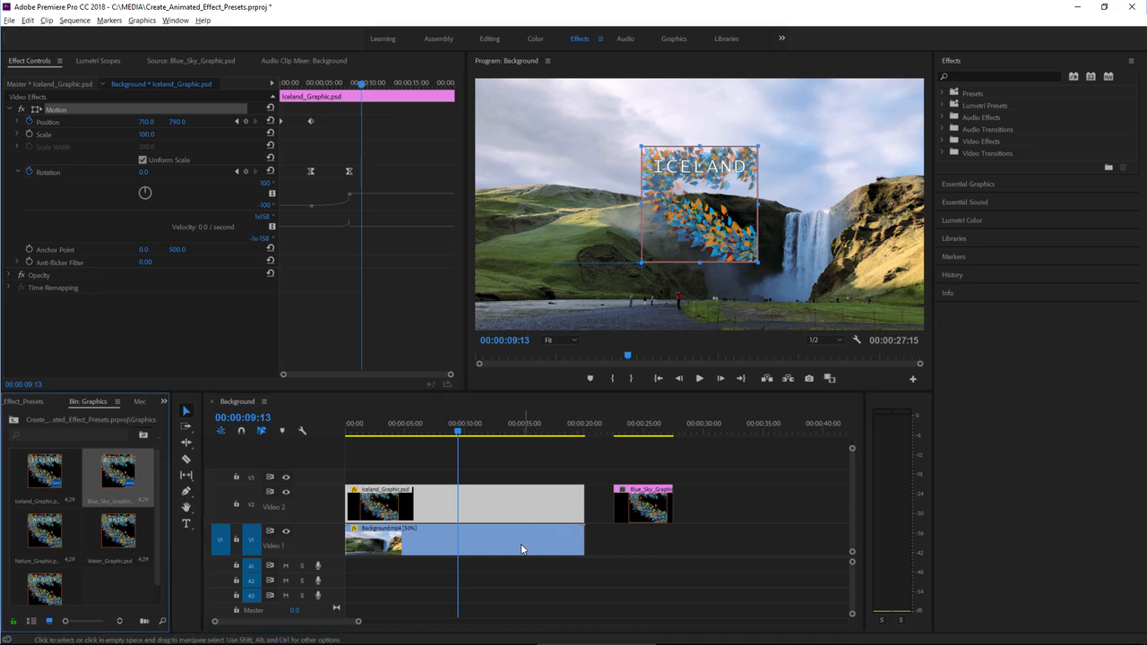
left_click(637, 511)
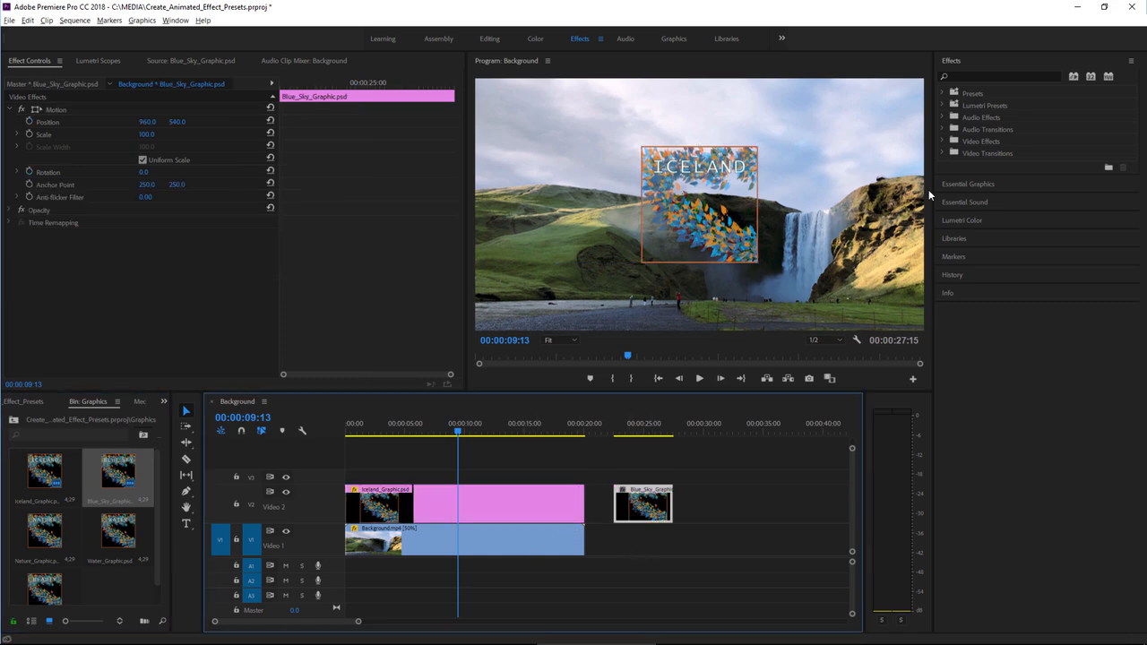
- Find the saved motion preset among the effect presets and rename it "Fall Onscreen Scale" in its properties
left_click(943, 93)
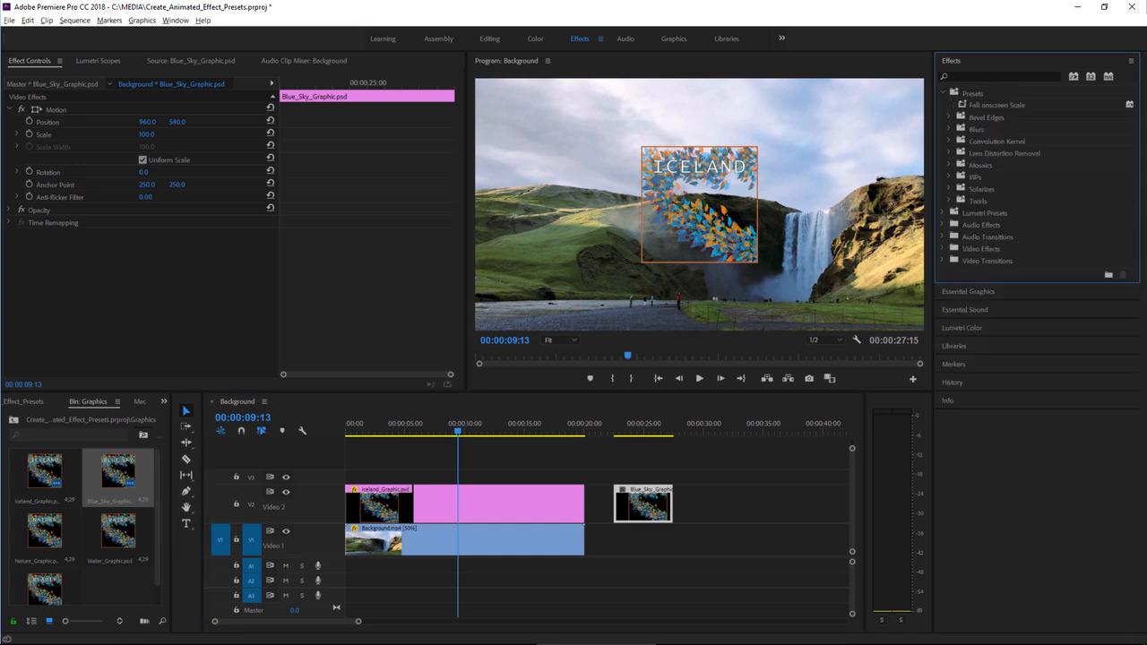
left_click(966, 107)
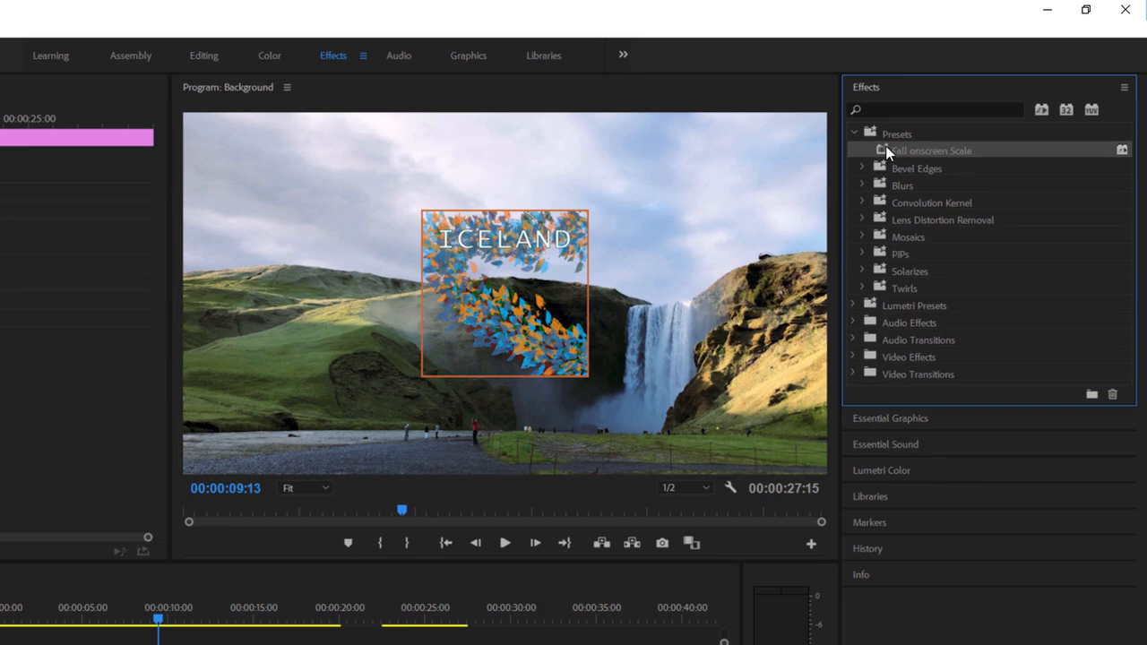
right_click(882, 150)
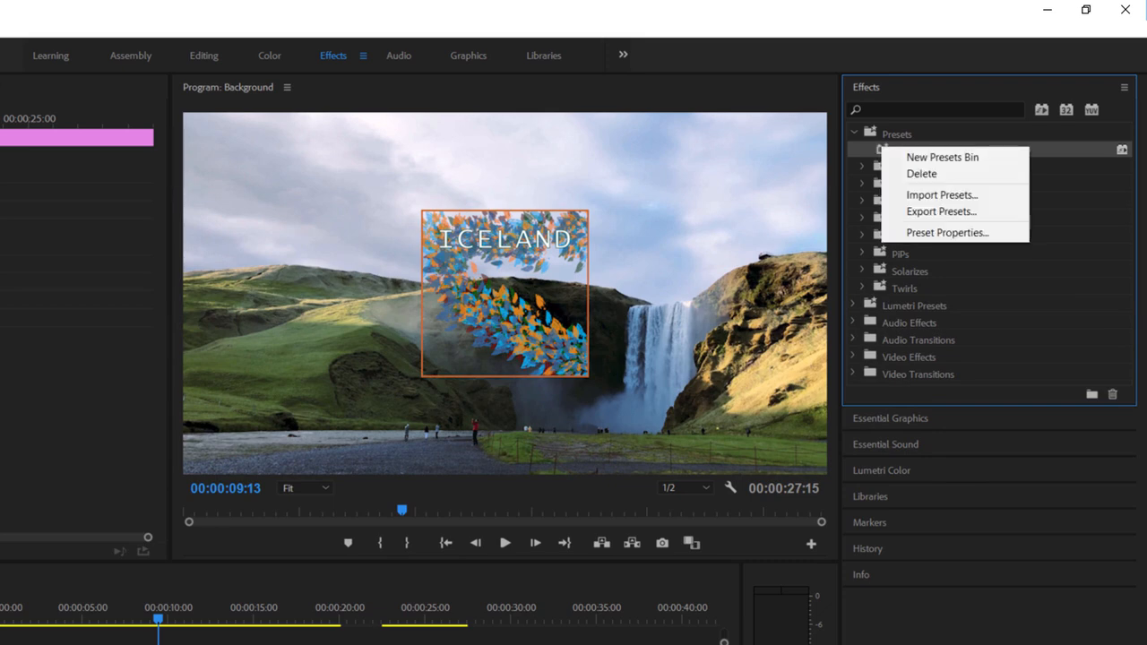
left_click(928, 235)
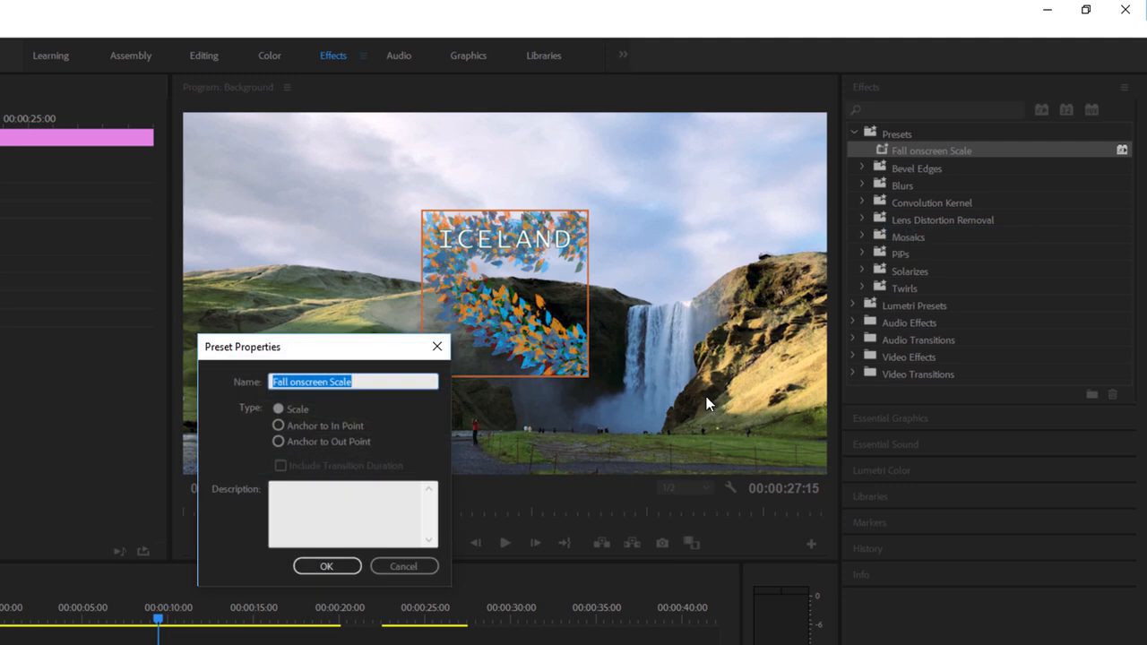
left_click(291, 382)
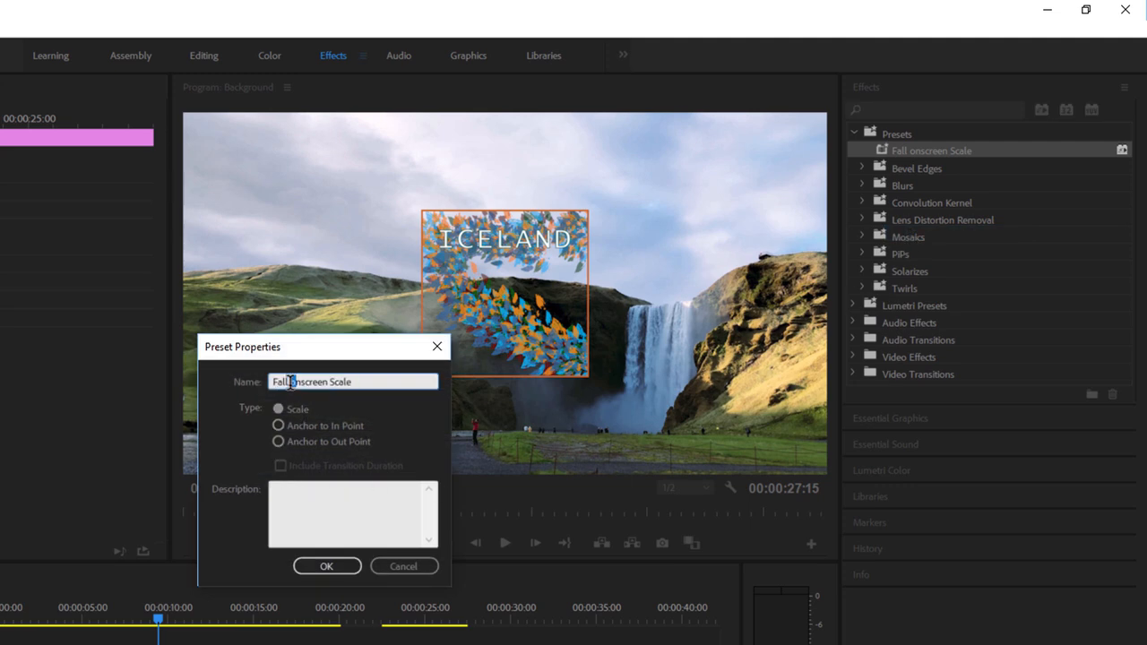
type("O")
left_click(315, 569)
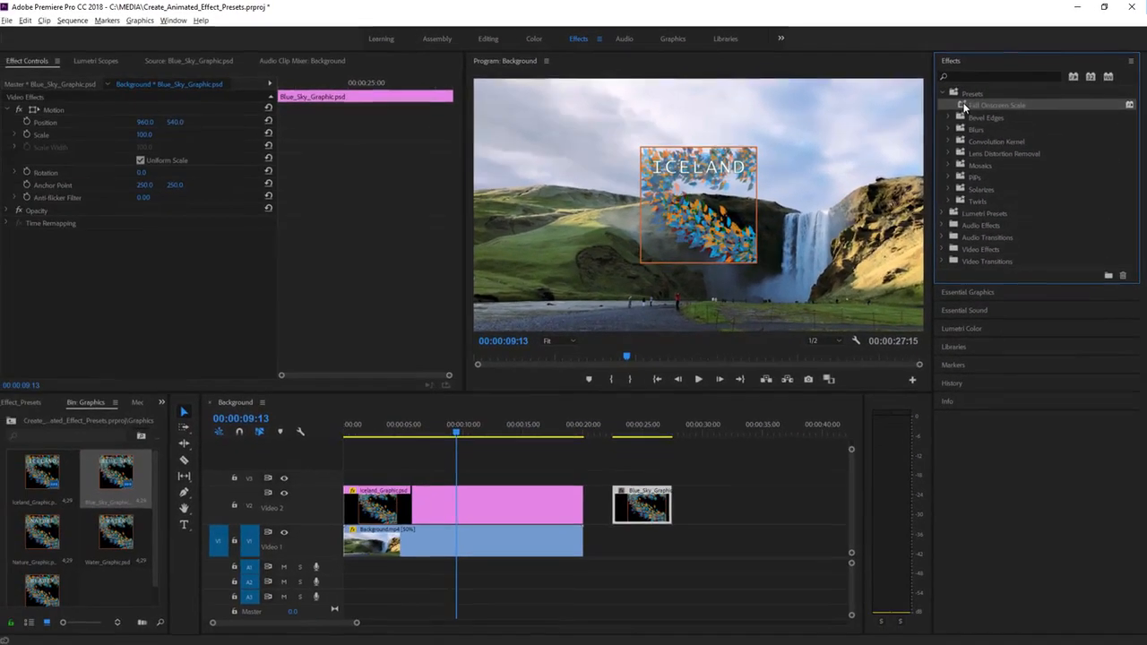
- Apply the Fall Onscreen Scale preset to the Blue Sky clip and play the clip from its start
left_click_drag(964, 106, 644, 507)
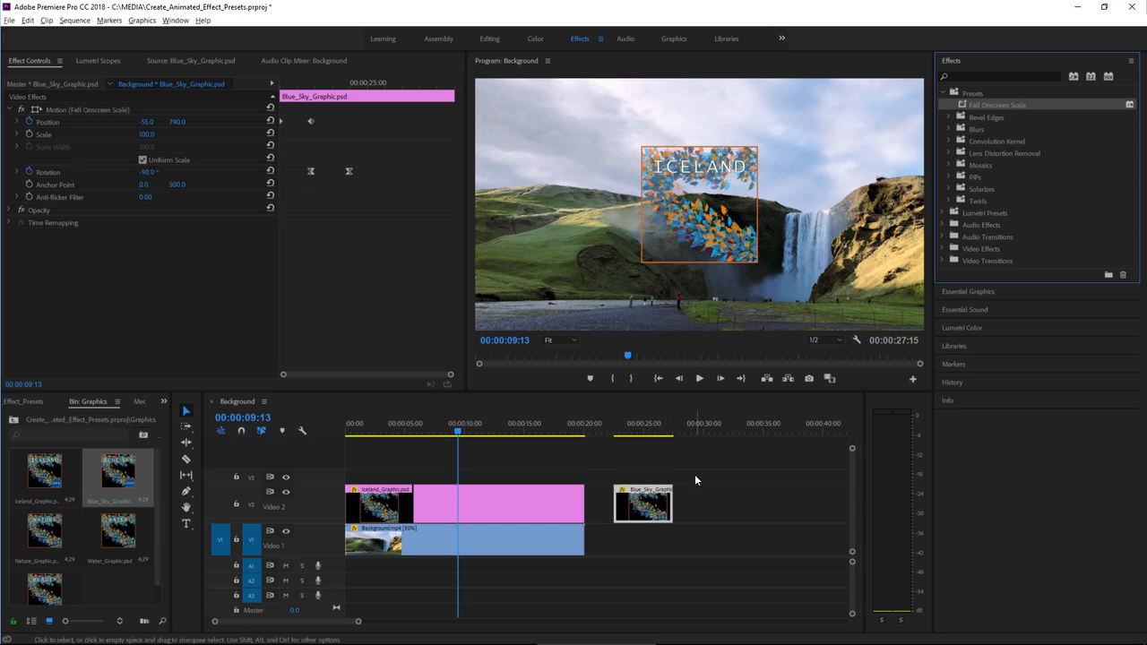
left_click(614, 432)
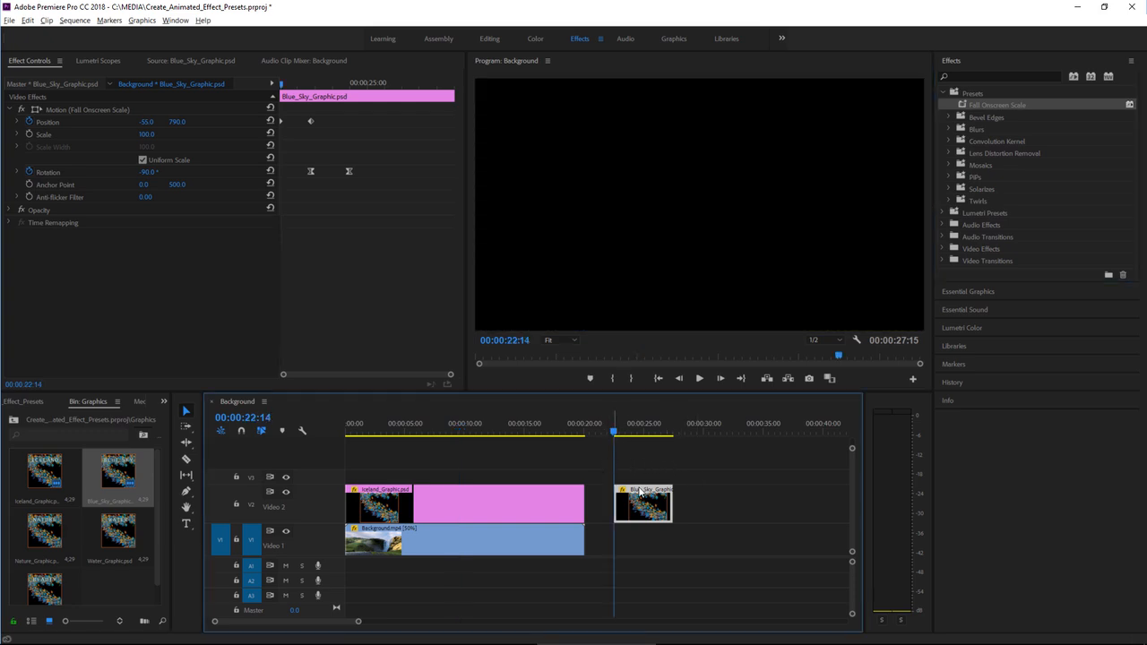
left_click(701, 378)
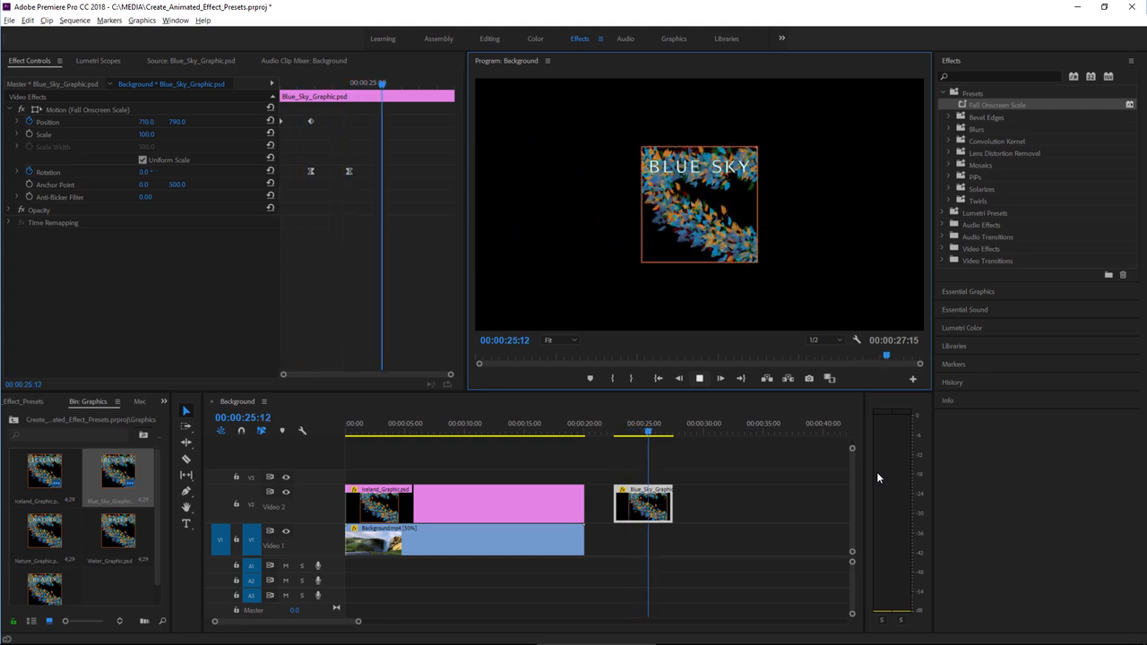
key("space")
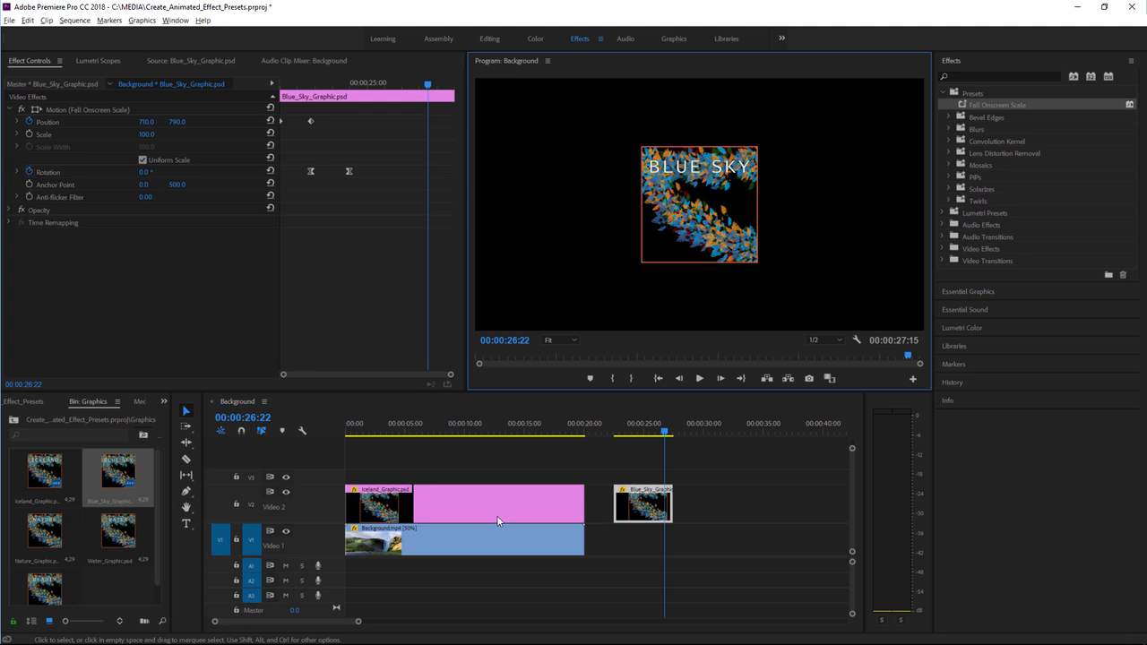
- Move the Iceland clip to about 00:00:31 on Video 2, move the Blue Sky clip to the sequence start, and check the frame at 00:00:01:24
left_click_drag(422, 502, 798, 514)
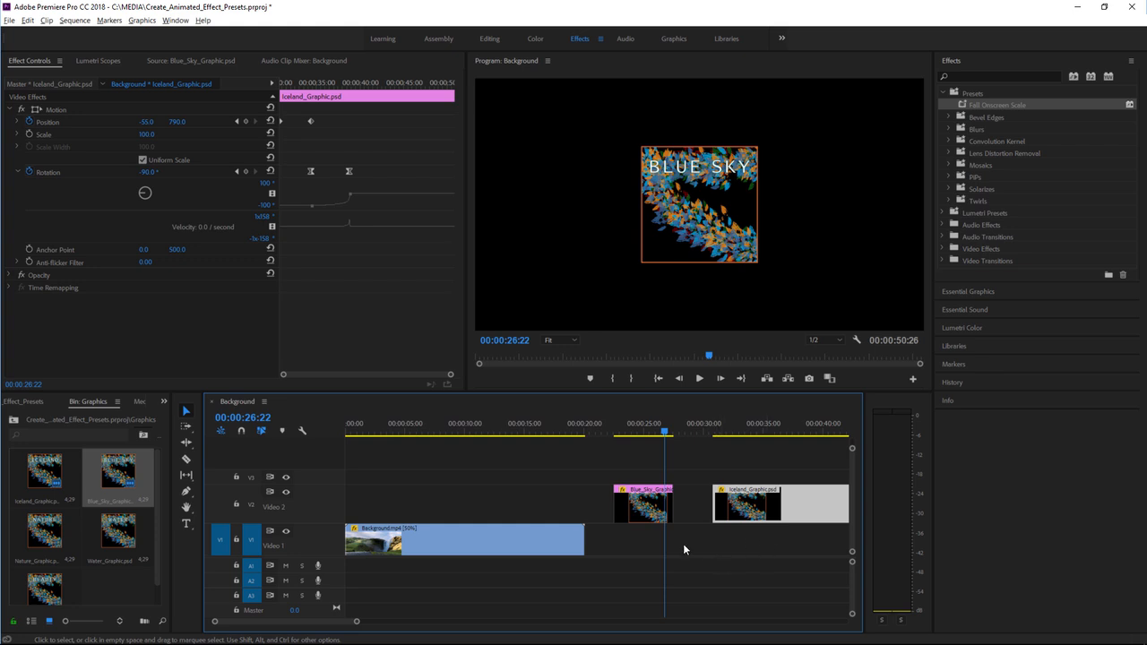
left_click_drag(649, 513, 387, 511)
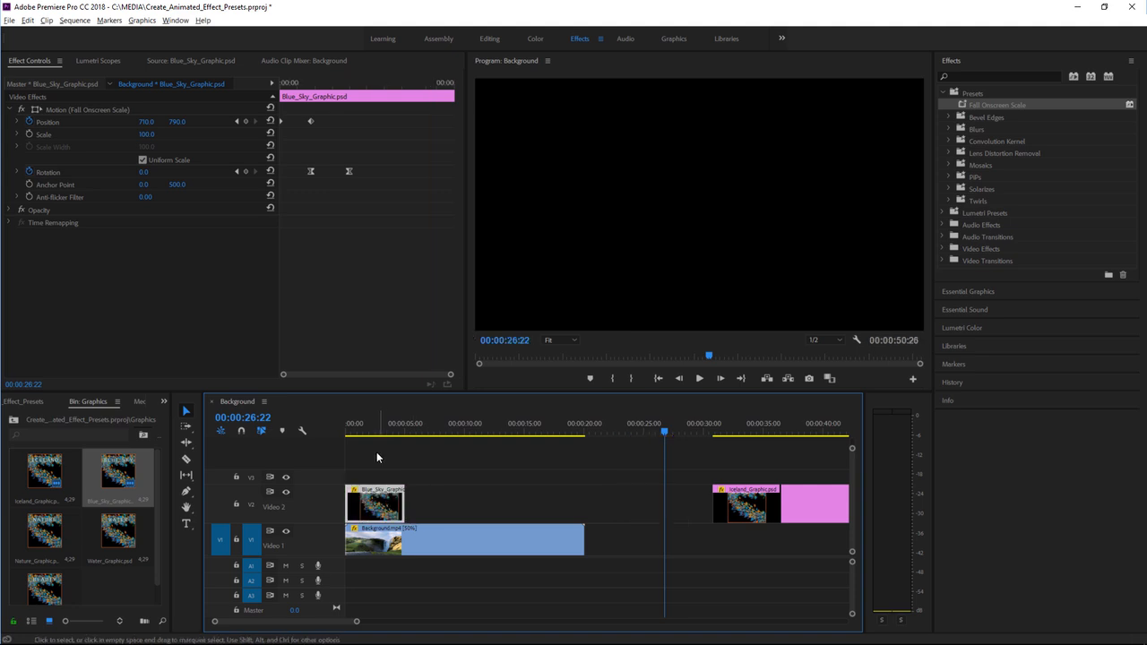
left_click(369, 426)
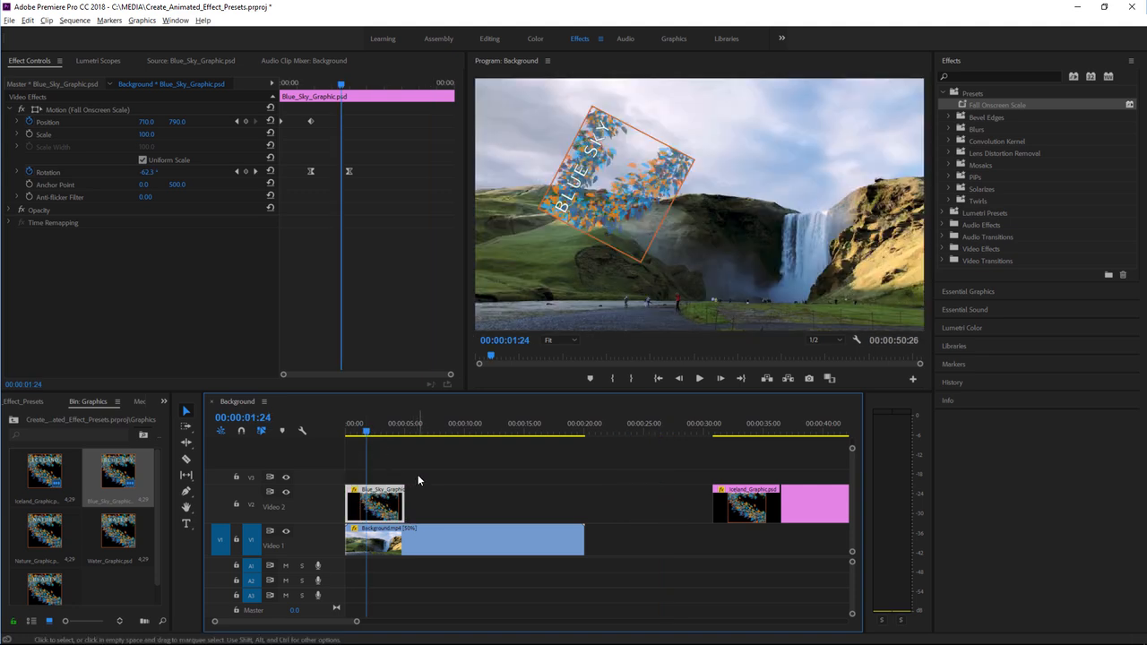
- Add the Nature, Water and Beauty graphics together to Video 2 directly after the Blue Sky clip
left_click(51, 534)
left_click(119, 537, "ctrl")
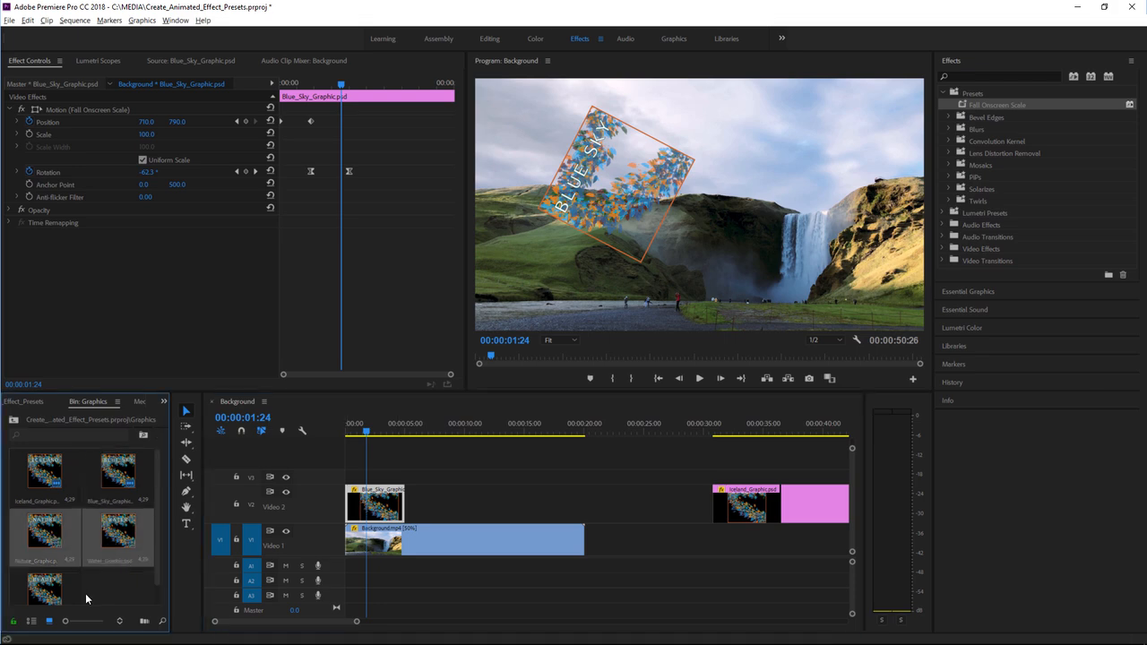
left_click(44, 591, "ctrl")
left_click_drag(40, 558, 497, 513)
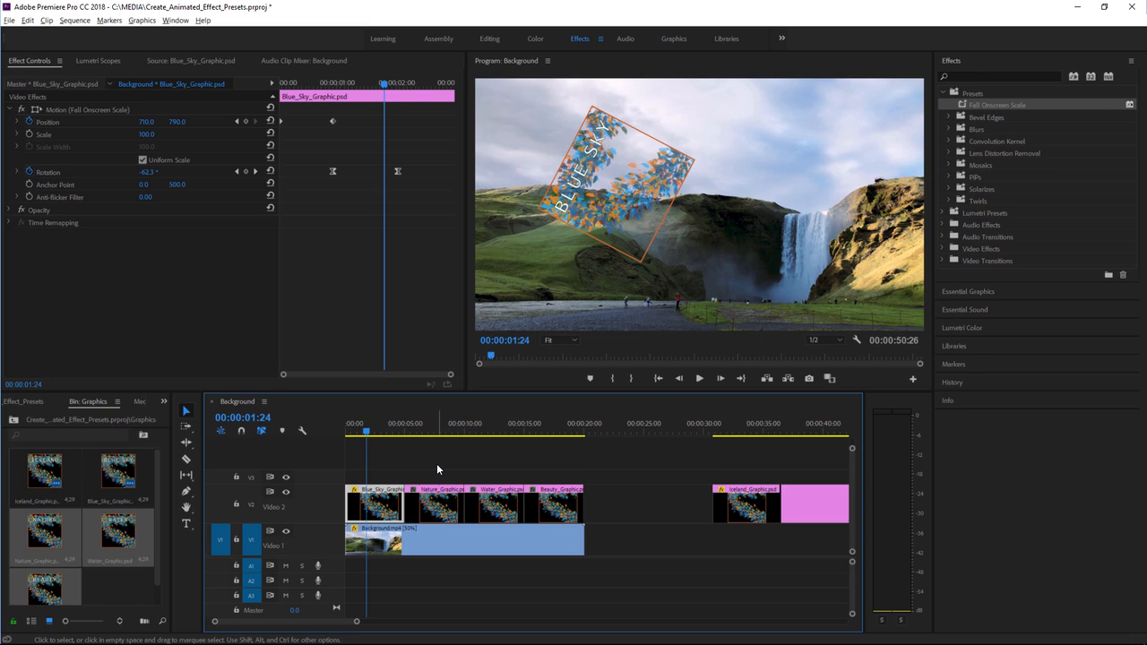
- Apply the Fall Onscreen Scale preset to the Nature, Water and Beauty clips at once and play back the animation
left_click_drag(435, 462, 532, 520)
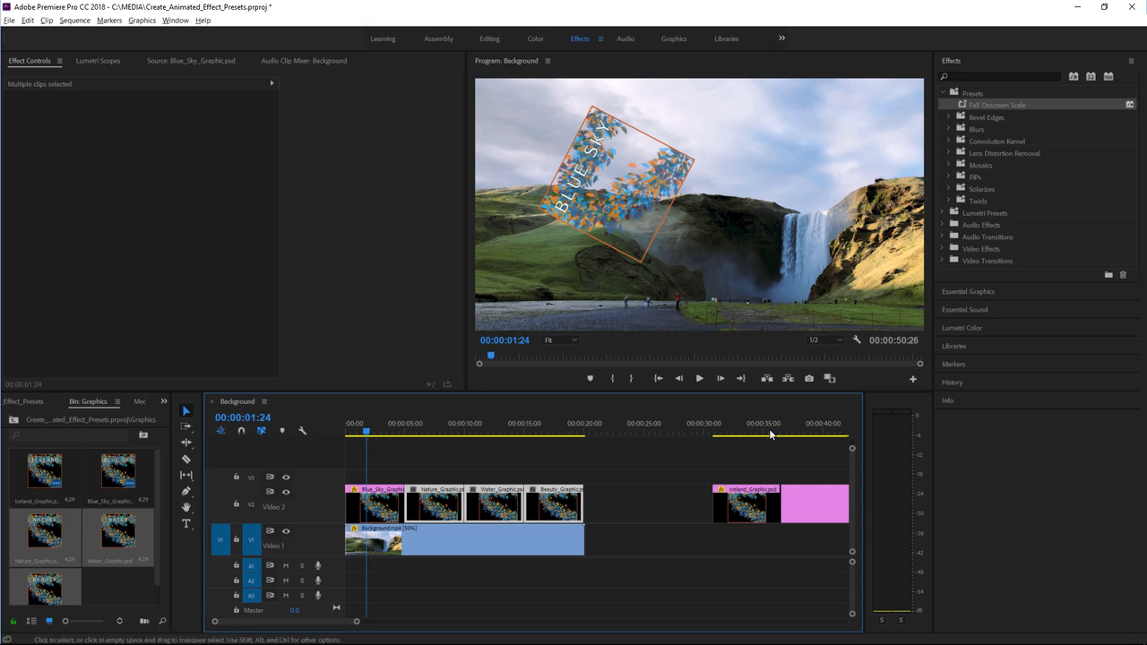
left_click_drag(965, 107, 550, 507)
left_click(699, 378)
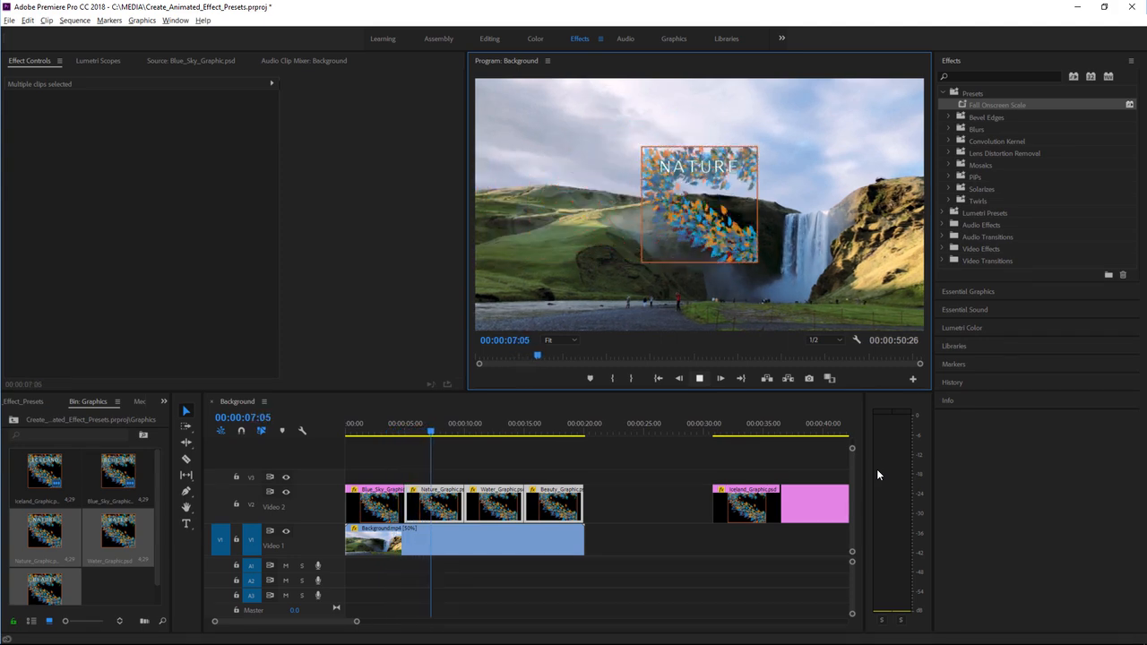
left_click(699, 378)
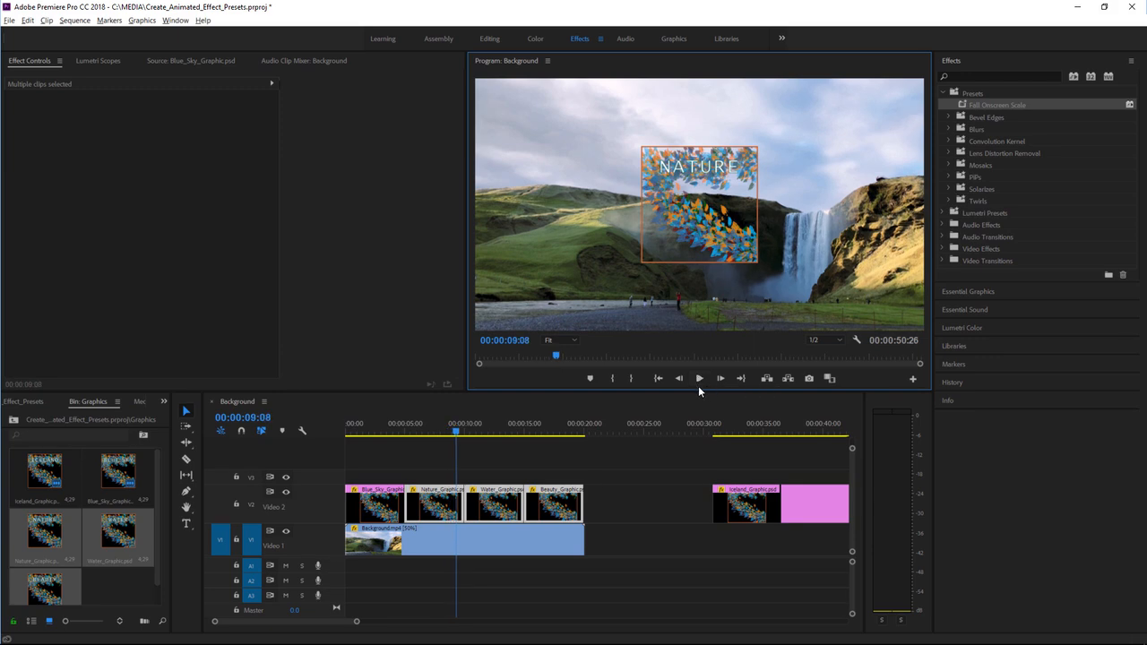
- Move the Iceland clip on Video 2 earlier to about 00:00:22 and bring the playhead to 00:00:33:26
left_click_drag(811, 504, 711, 509)
left_click_drag(642, 433, 750, 434)
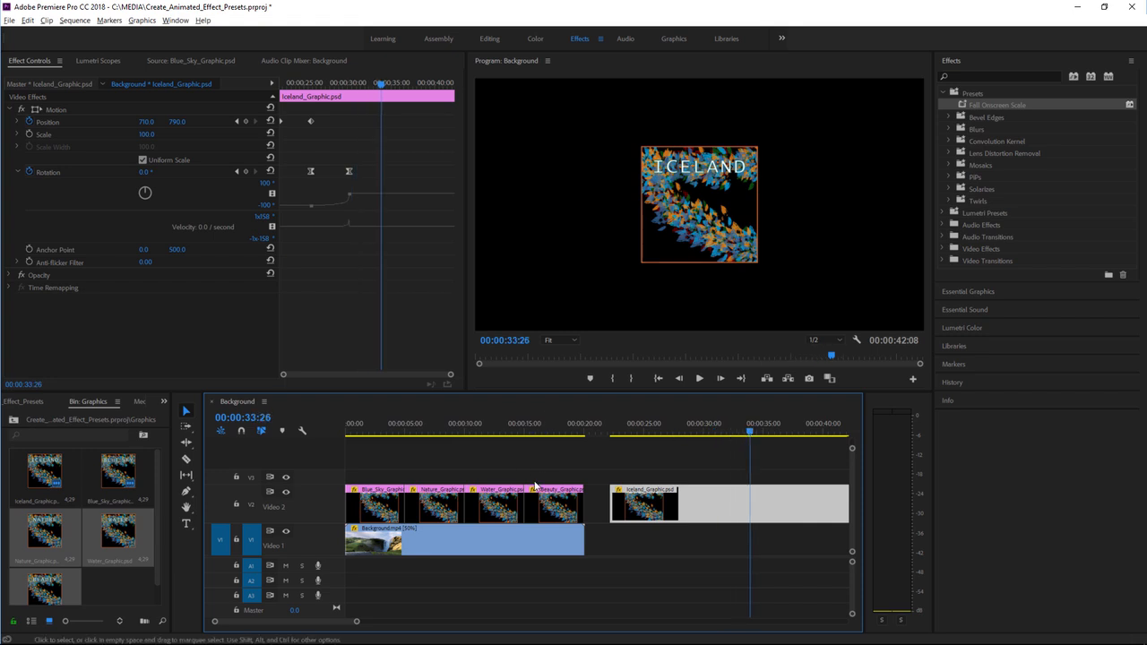
- Select the Beauty clip at 00:00:17:17 and start saving its Motion effect as a preset named Fall Onscreen Fixed Time
left_click(556, 432)
left_click(571, 508)
right_click(72, 110)
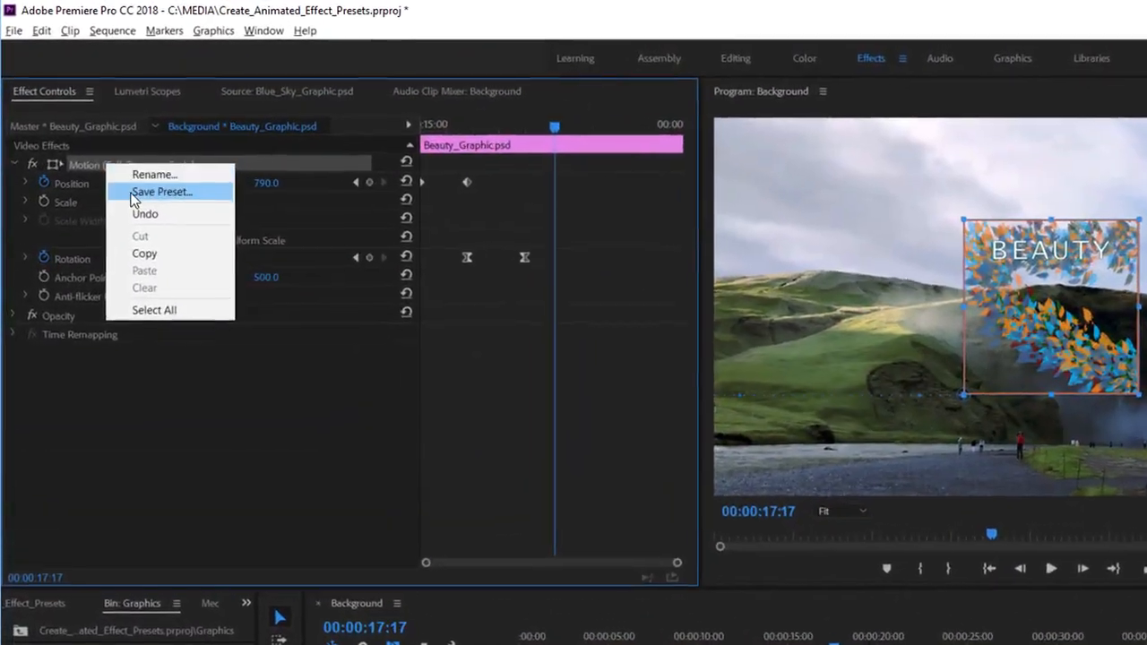
left_click(134, 191)
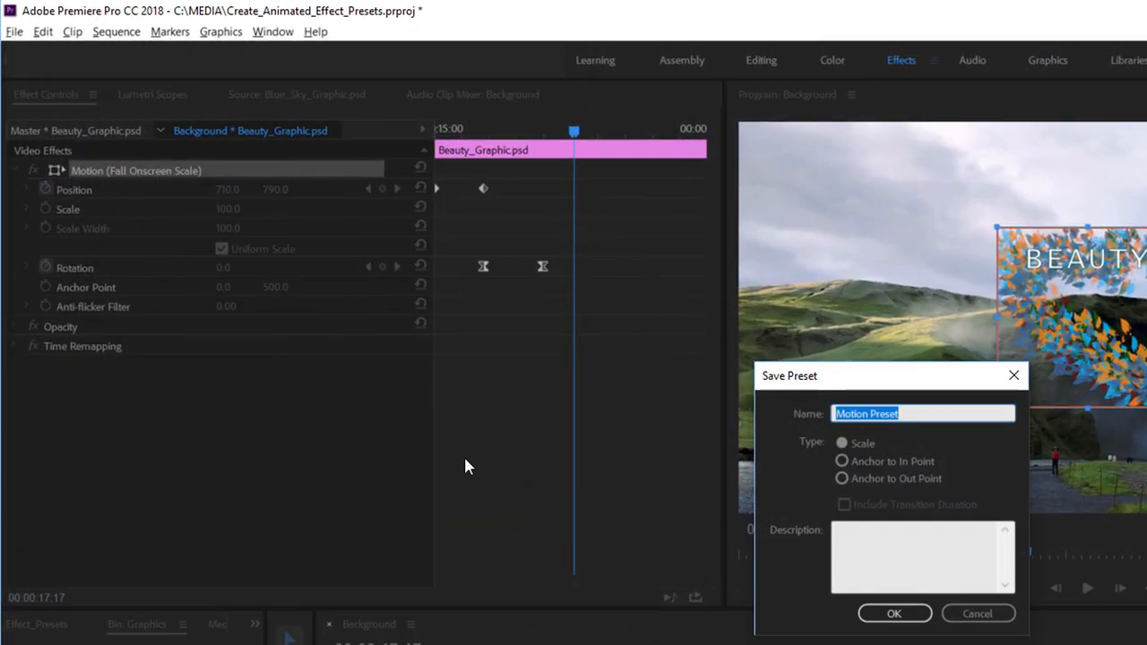
type("Fall On")
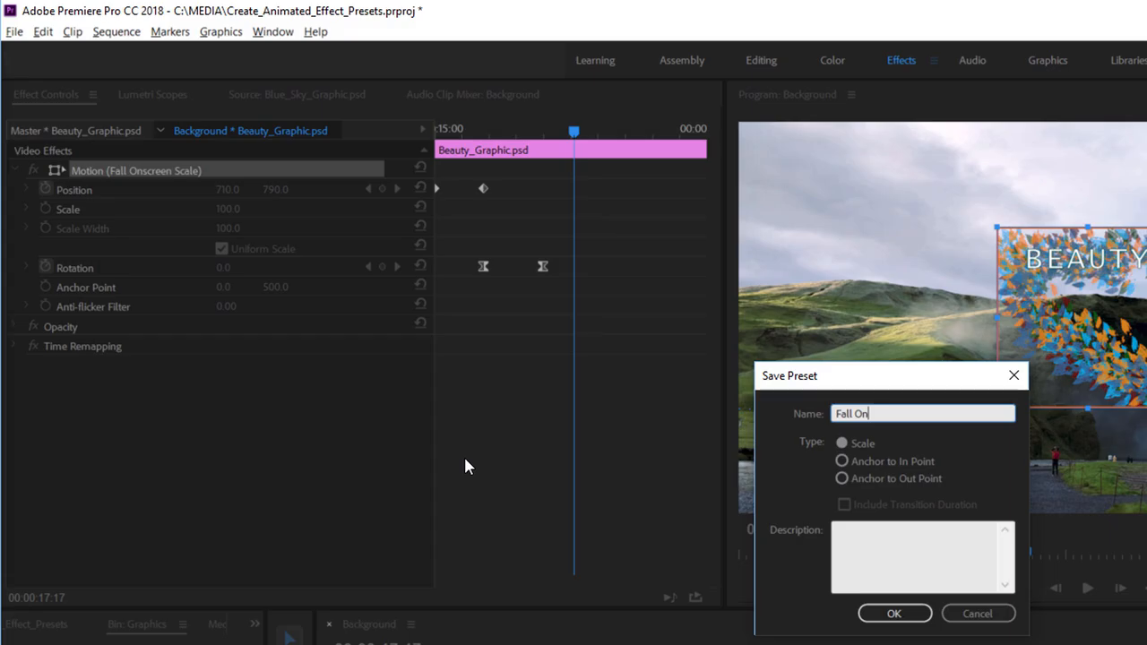
type("screen Fixed Time")
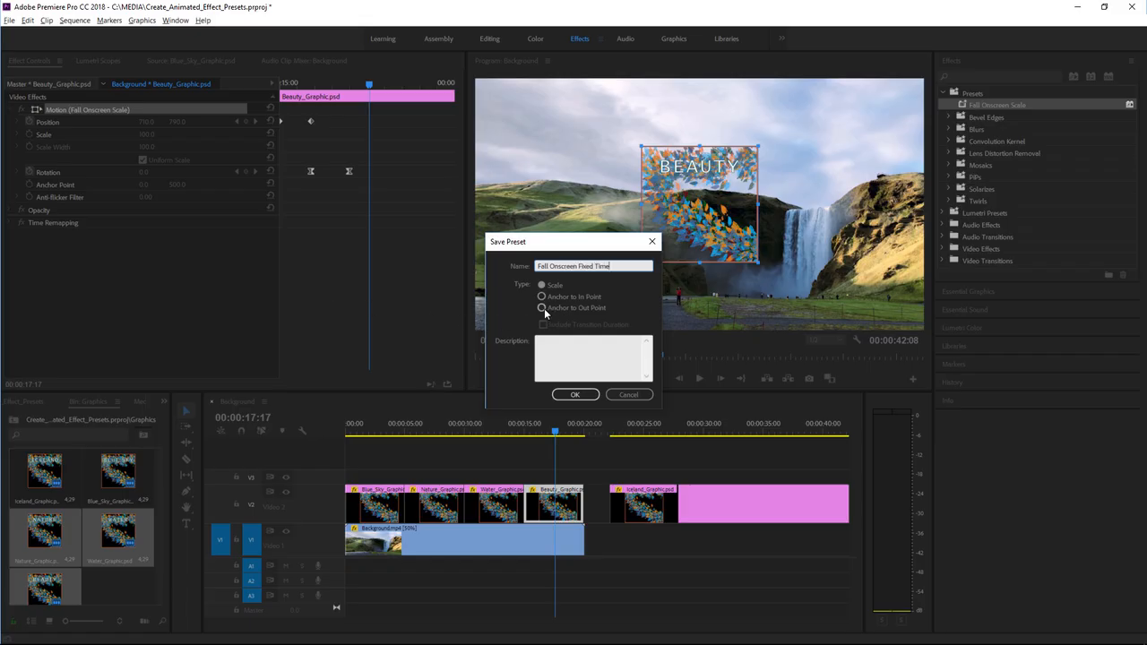
- Save the preset as Anchor to In Point with the description "The most wonderful transition with fixed keyframes."
left_click(542, 296)
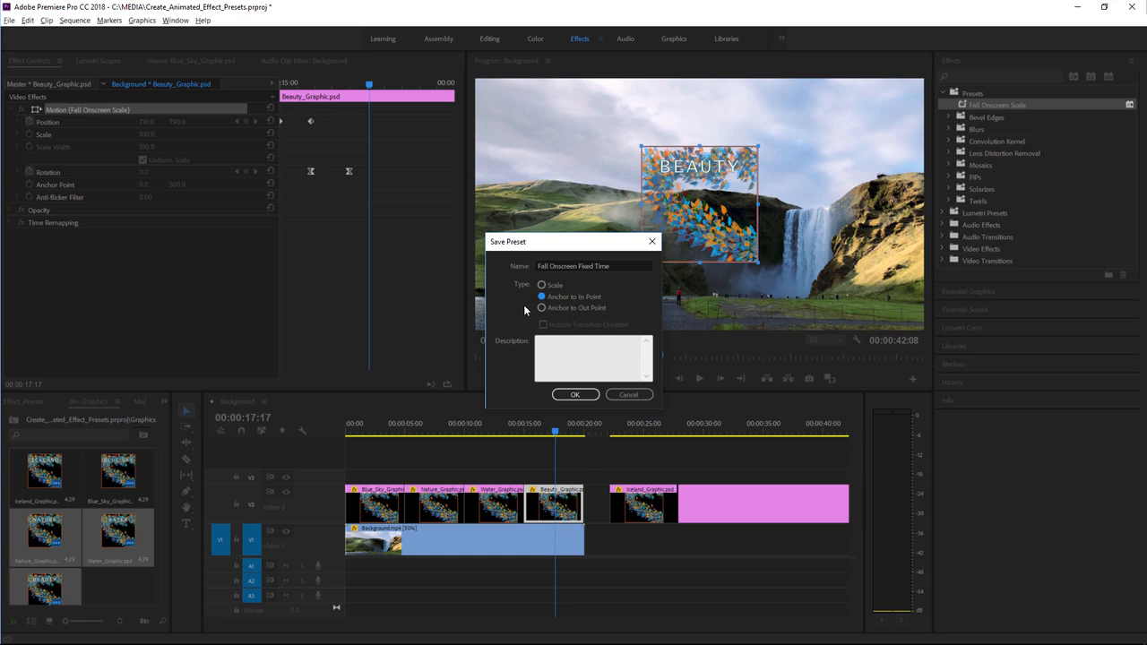
left_click(541, 308)
left_click(579, 359)
type("The most wonderful transition with fixed keyframes.")
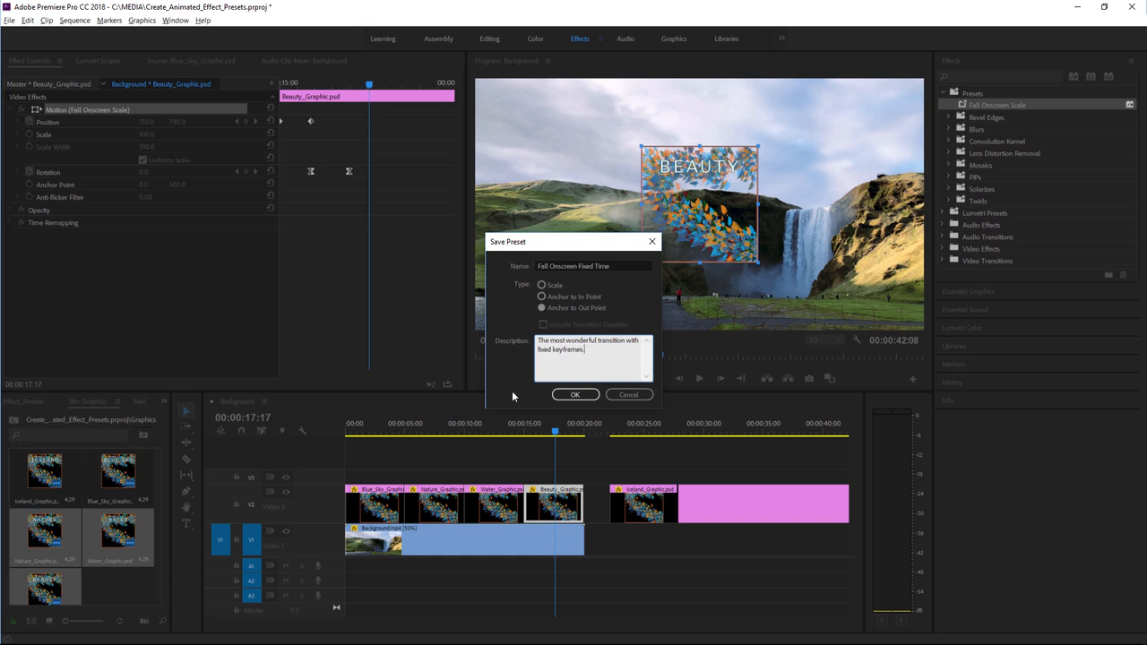
left_click(543, 297)
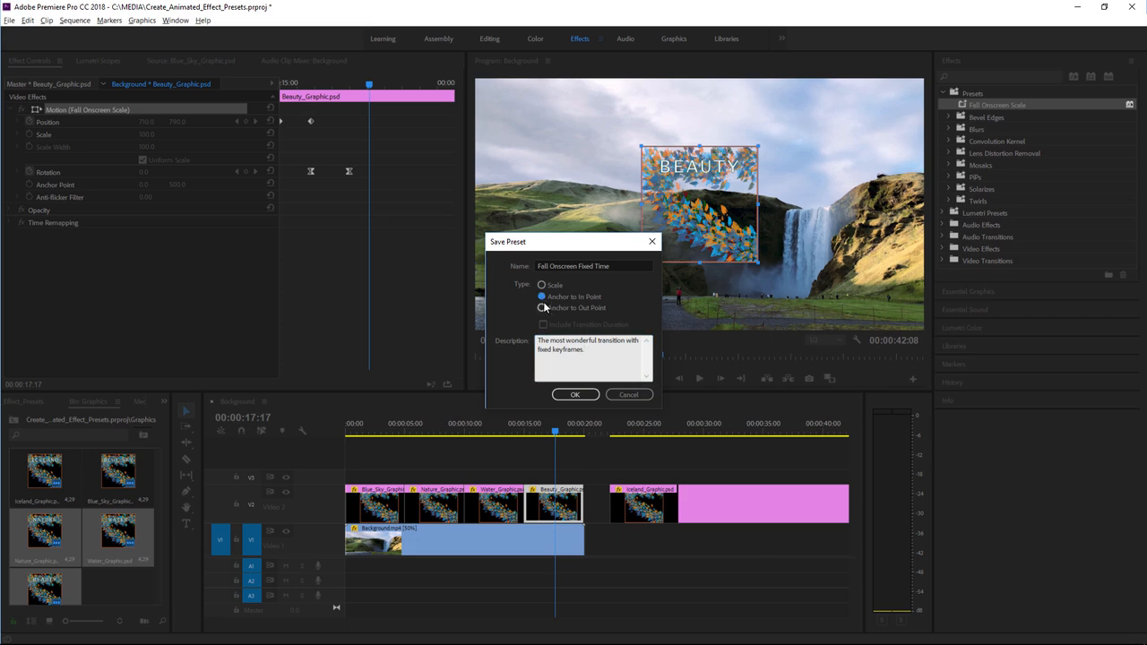
left_click(578, 395)
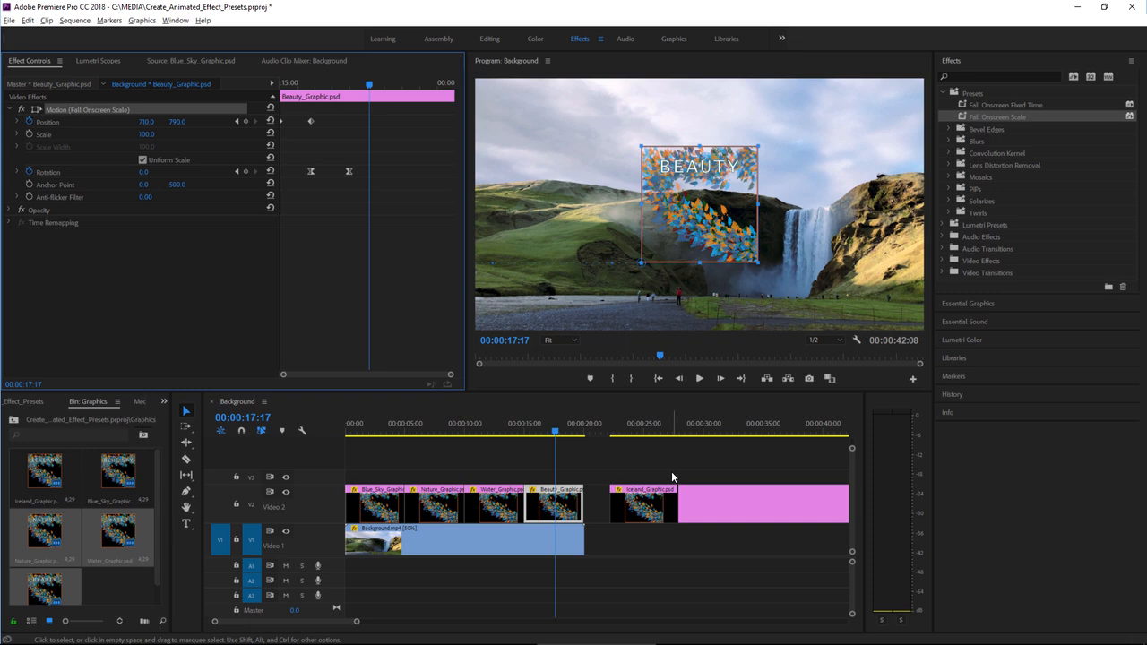
- Bring the playhead to 00:00:29:26, select the Iceland clip and try to apply the Fall Onscreen Fixed Time preset to it
left_click(703, 434)
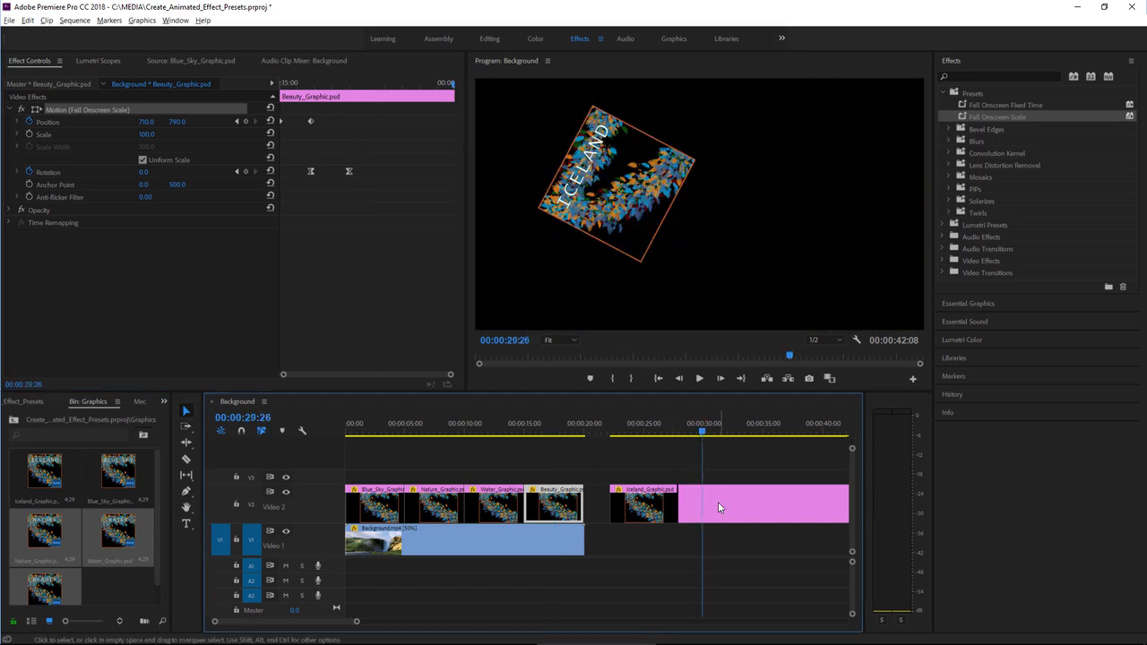
left_click(718, 508)
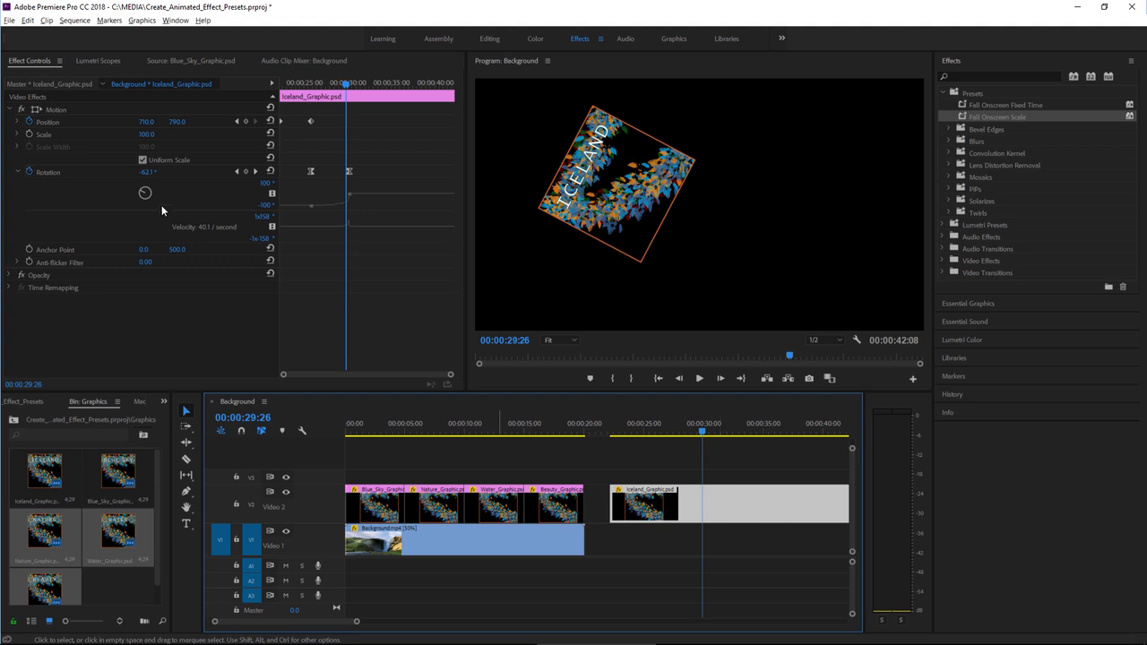
left_click(69, 109)
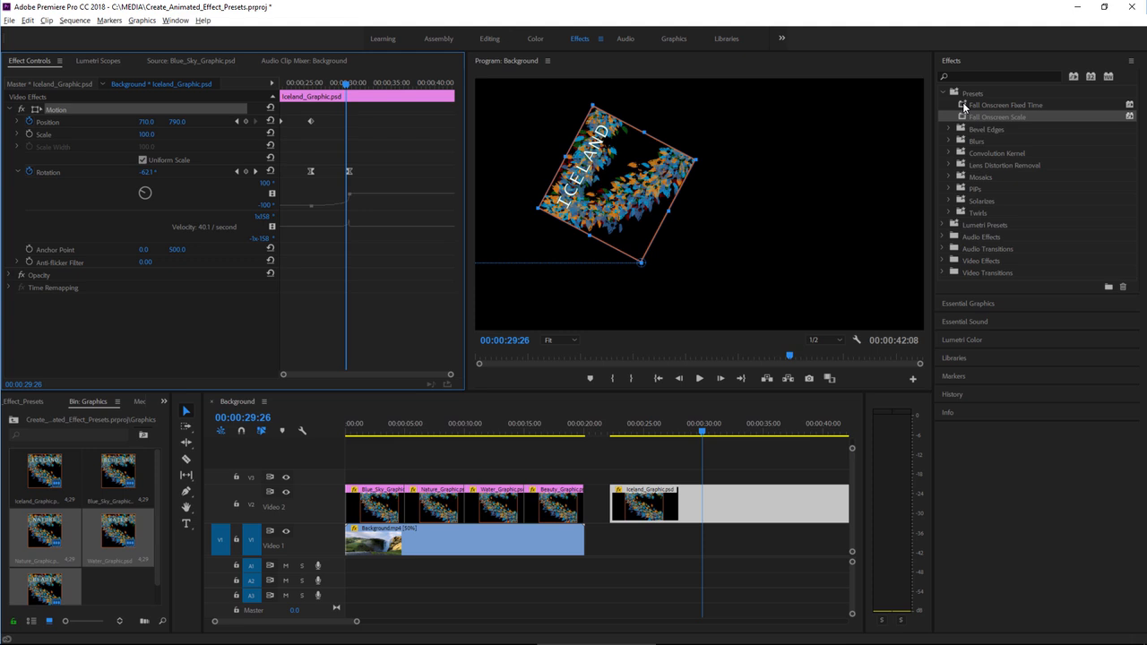
left_click_drag(965, 107, 724, 507)
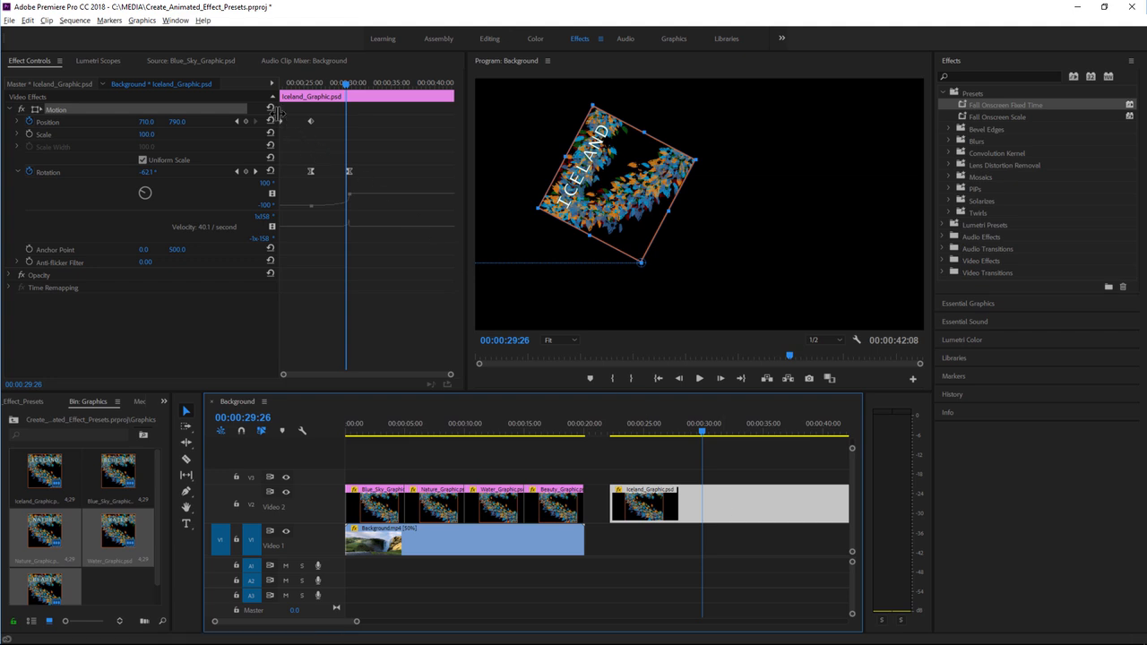
- Remove the Rotation and Position keyframes from the Iceland clip and reset its Motion effect to the defaults
left_click(29, 172)
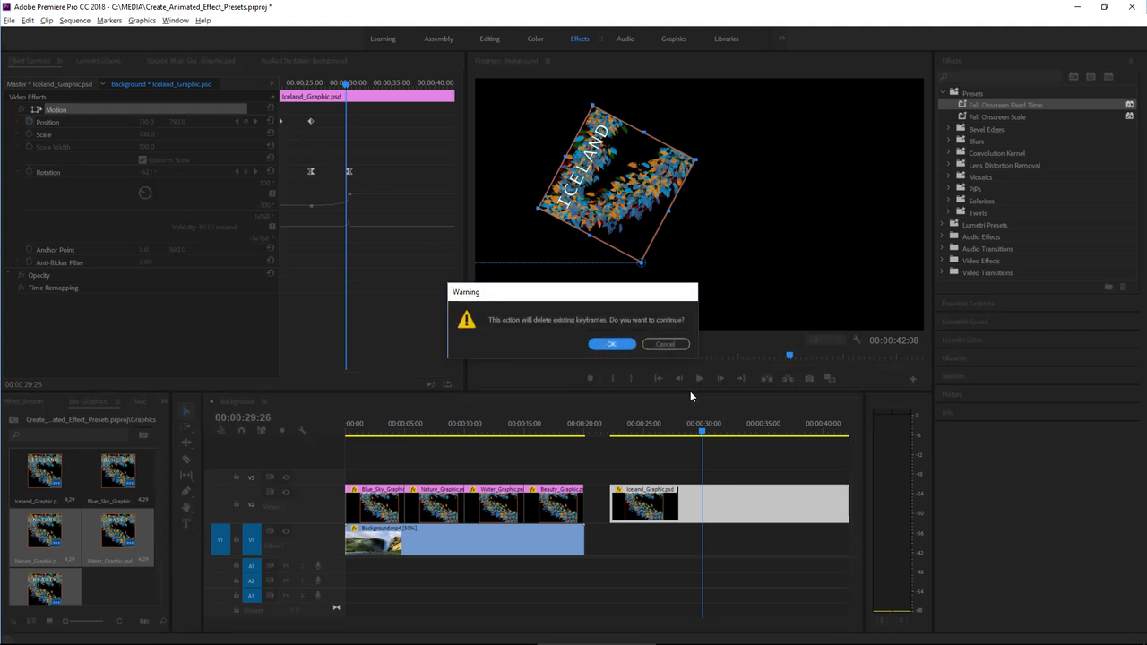
left_click(627, 349)
left_click(29, 121)
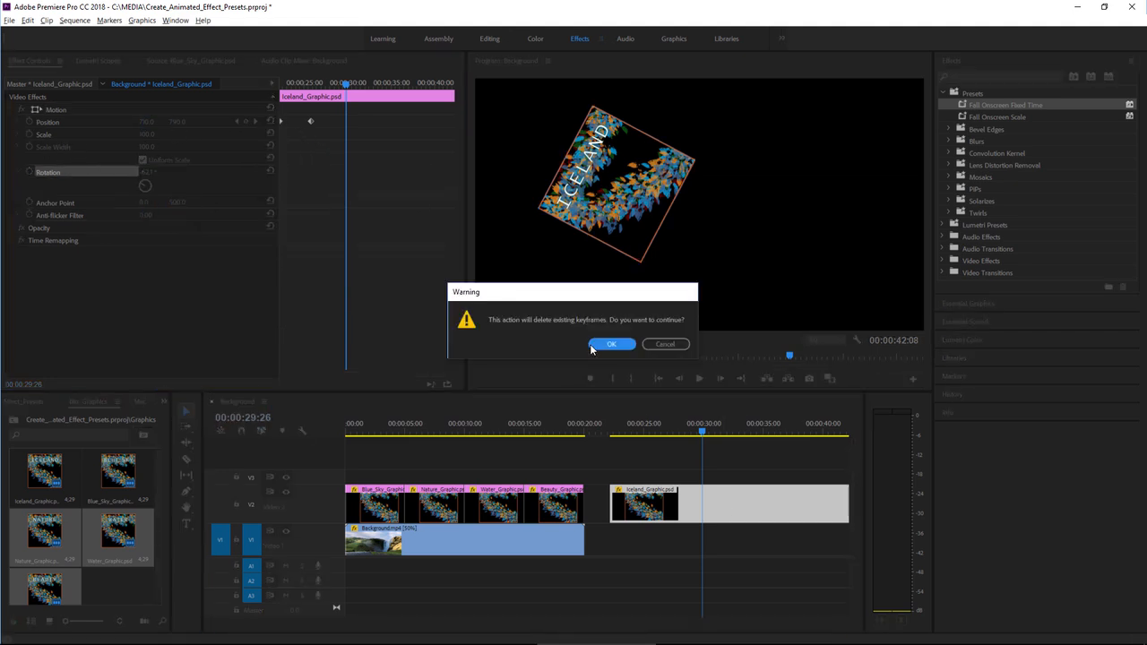
left_click(610, 345)
left_click(269, 108)
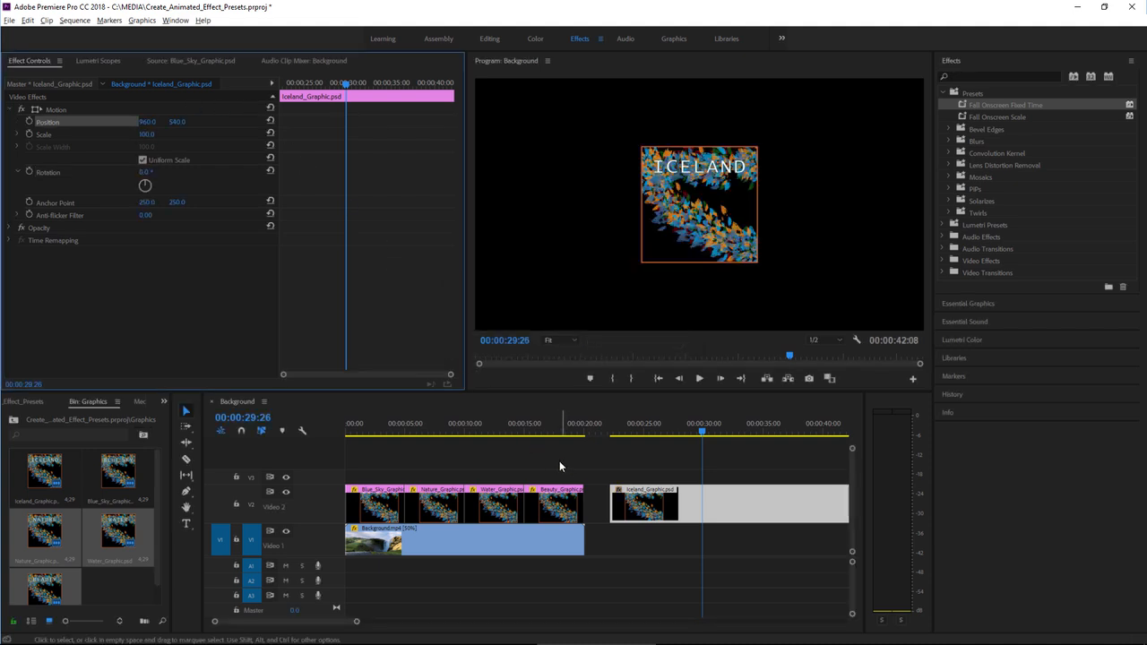
- Apply the Fall Onscreen Fixed Time preset to the Iceland clip and play back the animation from the clip's start
left_click_drag(965, 107, 724, 504)
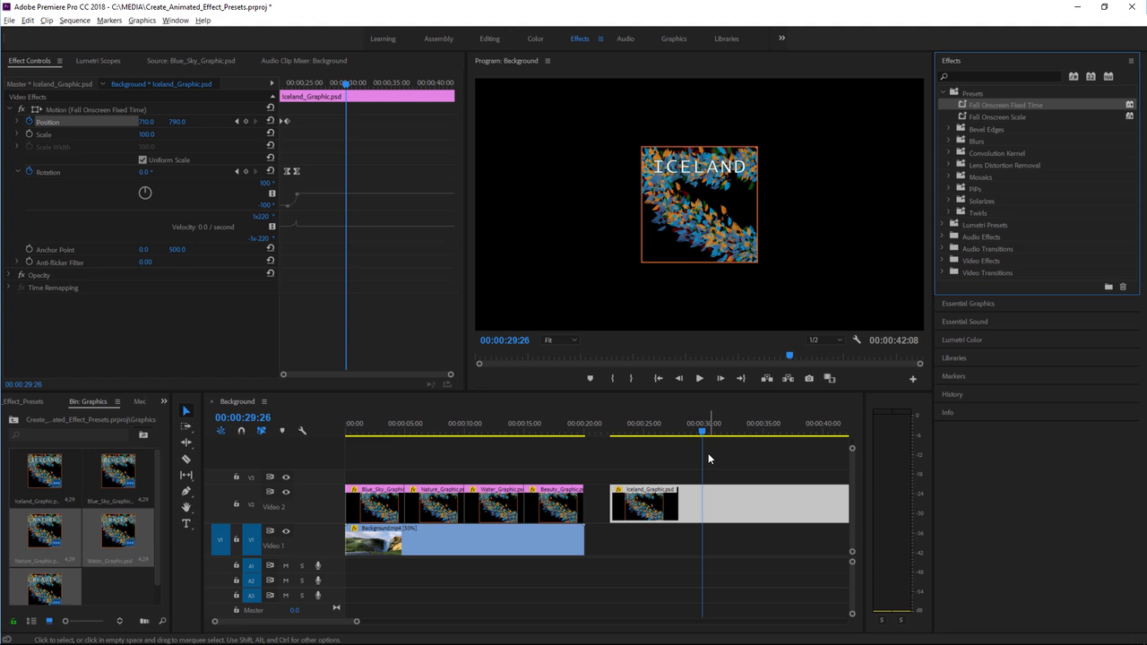
left_click(611, 435)
left_click(700, 379)
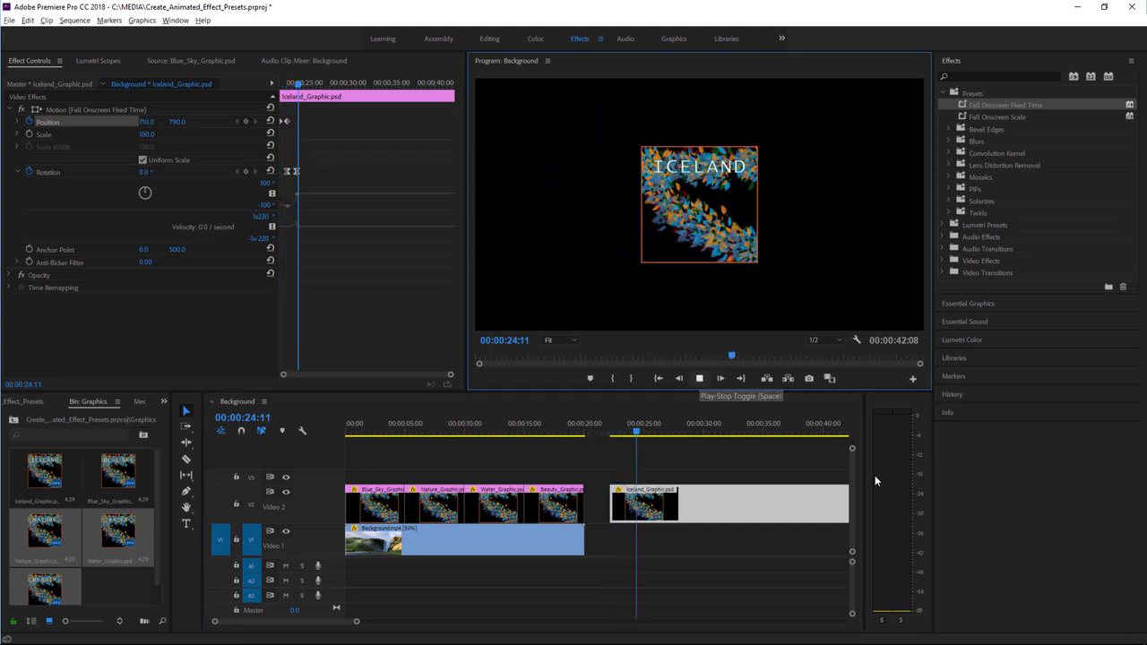
key("space")
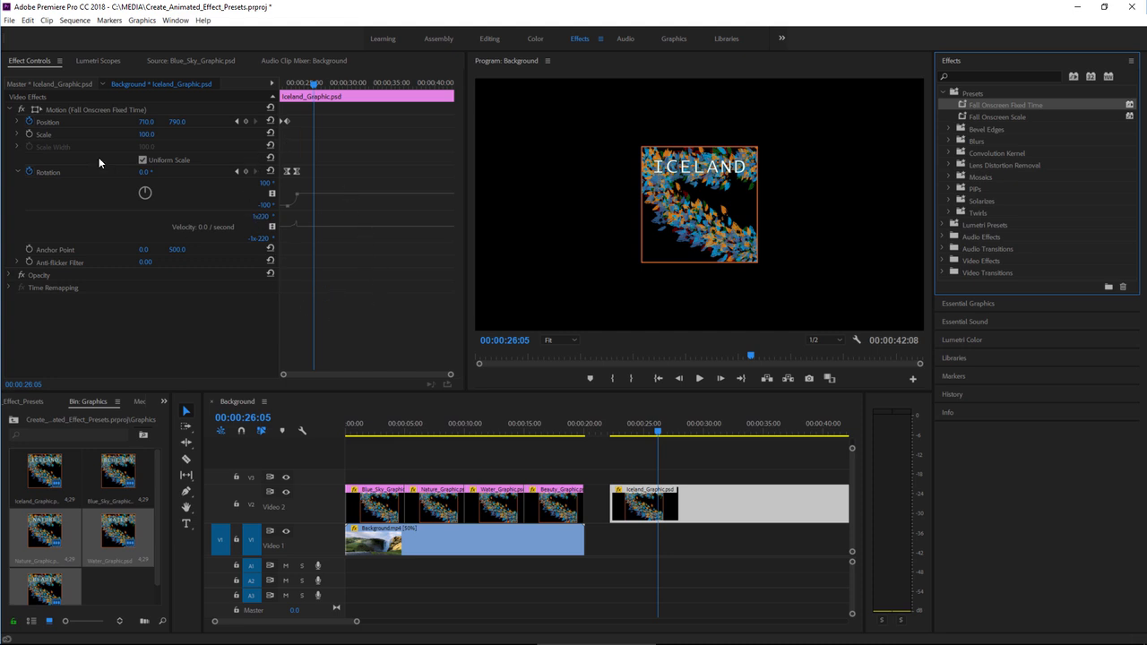
left_click(98, 114)
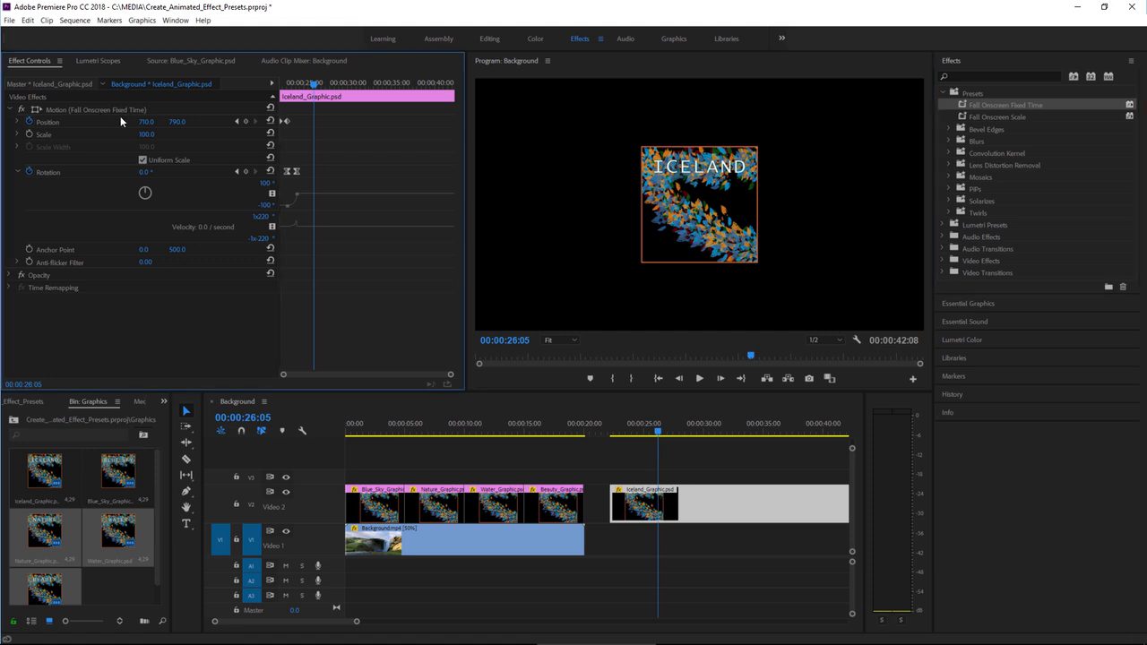